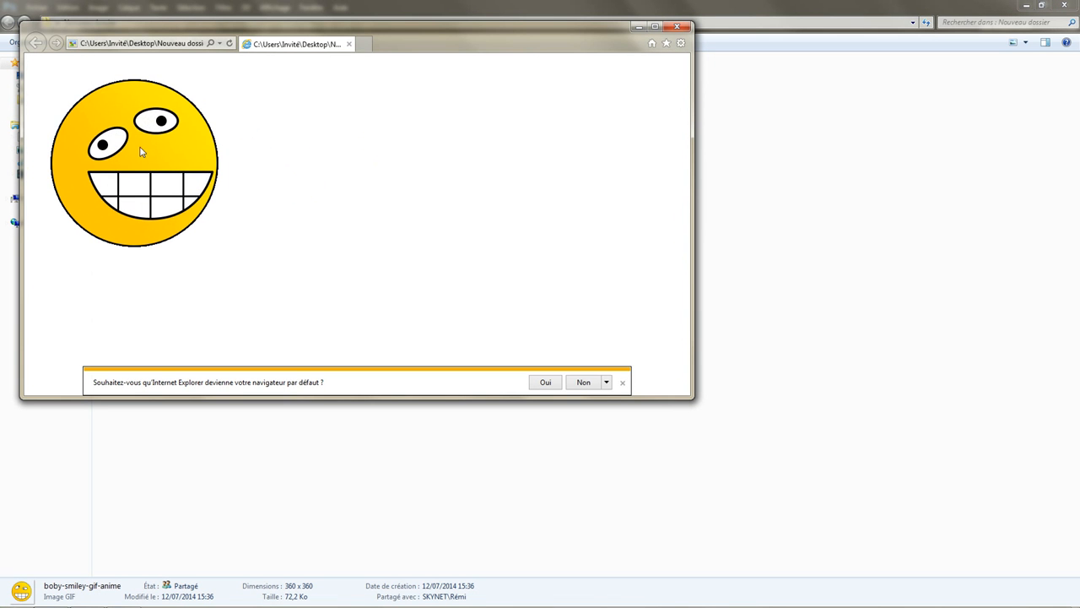
# - Switch from the smiley GIF preview to Photoshop and create a new 100 × 100 pixel document
pyautogui.click(677, 26)
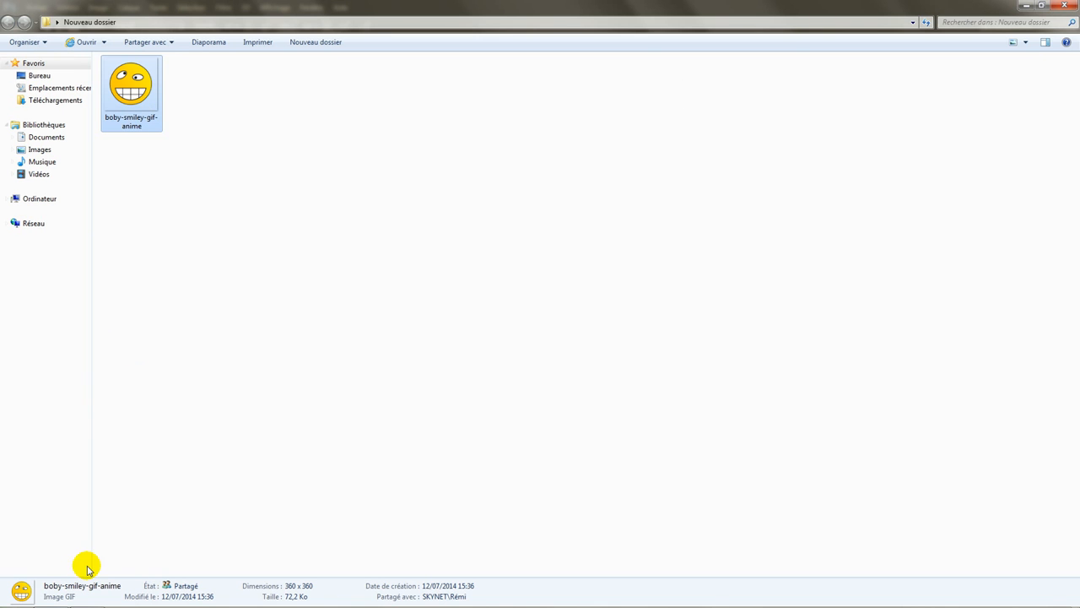
pyautogui.click(87, 595)
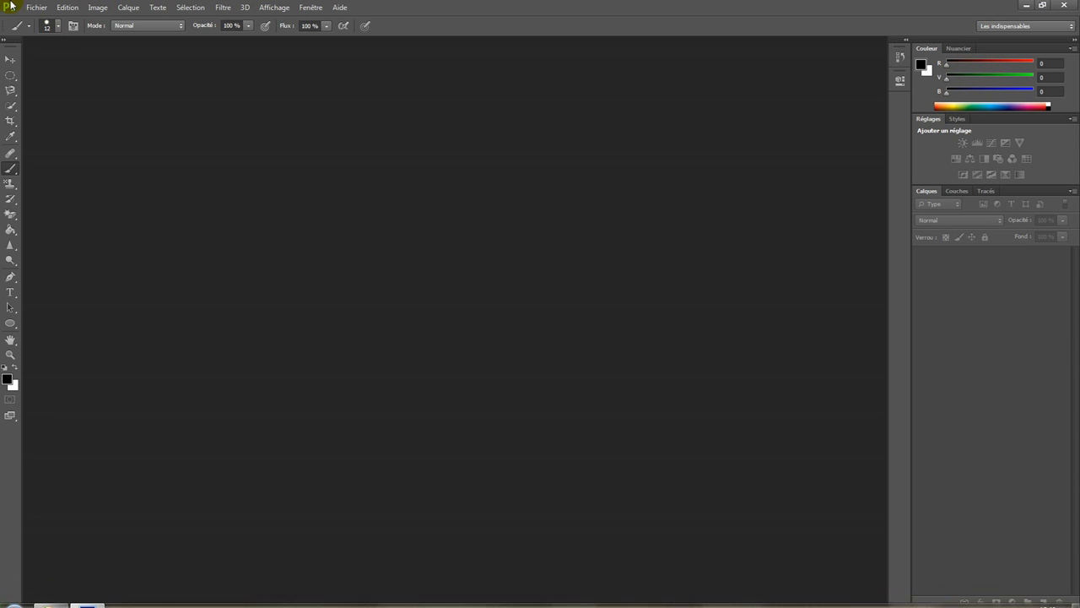
pyautogui.click(35, 8)
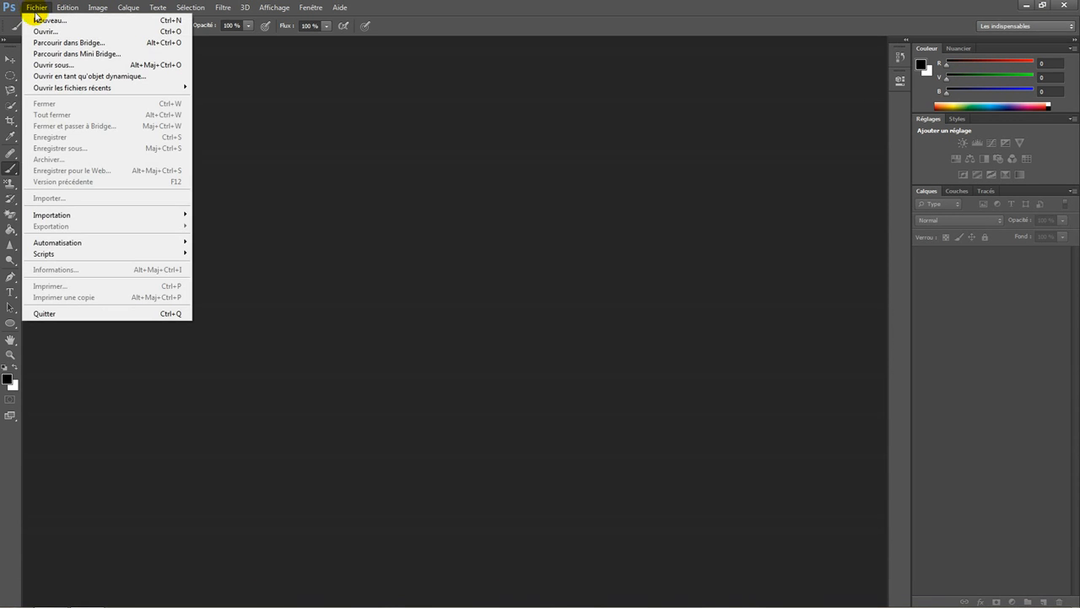
pyautogui.click(38, 19)
pyautogui.click(440, 204)
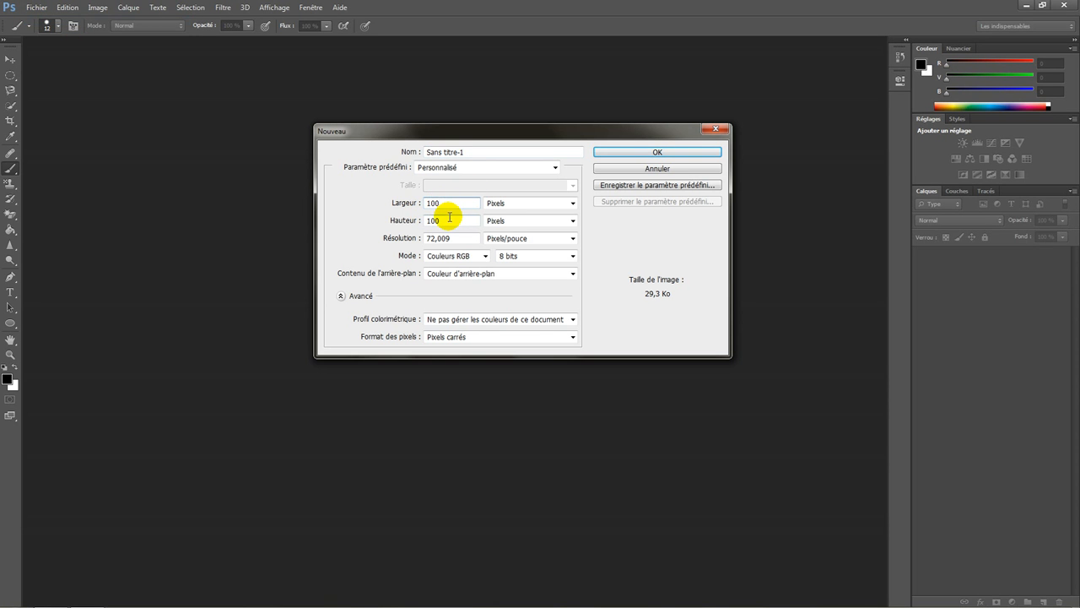
pyautogui.click(646, 151)
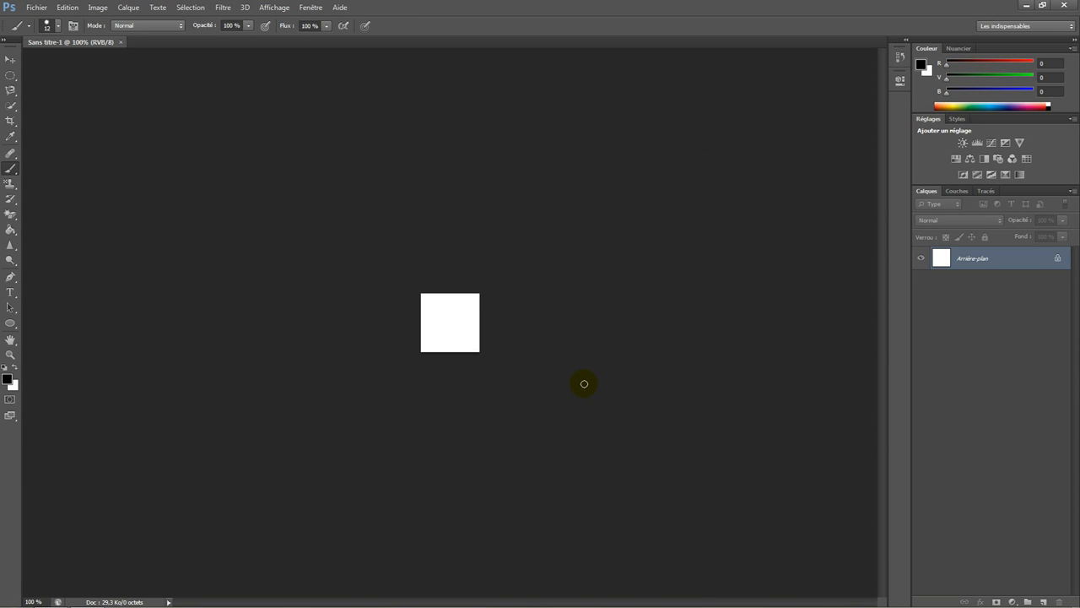
# - Convert the locked background into the regular layer Calque 0 and duplicate it twice
pyautogui.scroll(13, 472, 332)
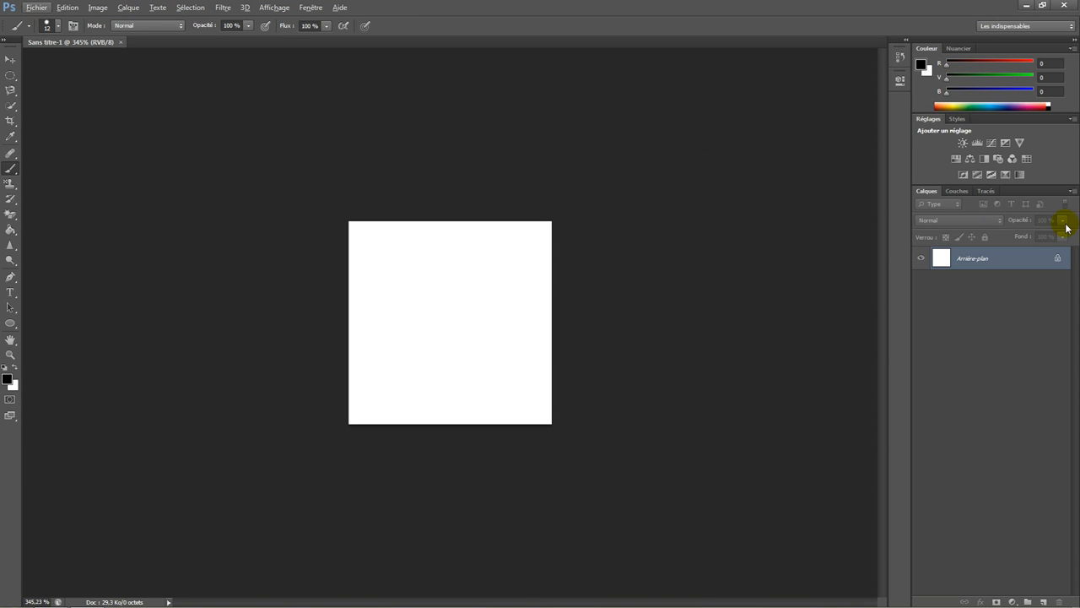
pyautogui.doubleClick(1061, 259)
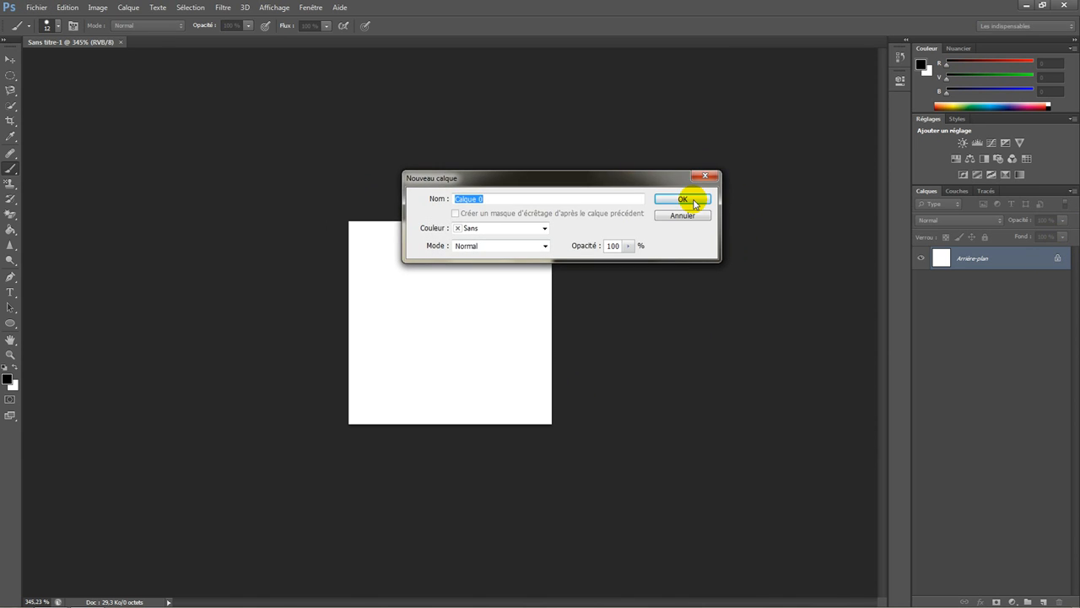
pyautogui.press('Return')
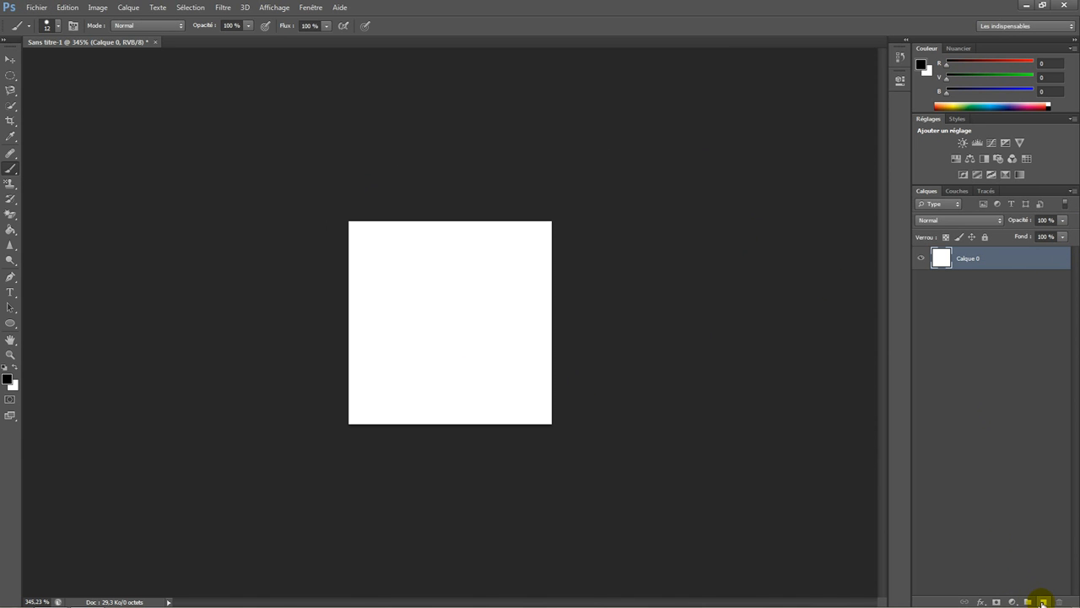
pyautogui.moveTo(1004, 266); pyautogui.dragTo(1044, 602)
pyautogui.moveTo(1007, 256); pyautogui.dragTo(1043, 601)
# - Set the brush size to 7, paint a test stroke on Calque 0 and hide the two copies above it
pyautogui.click(972, 302)
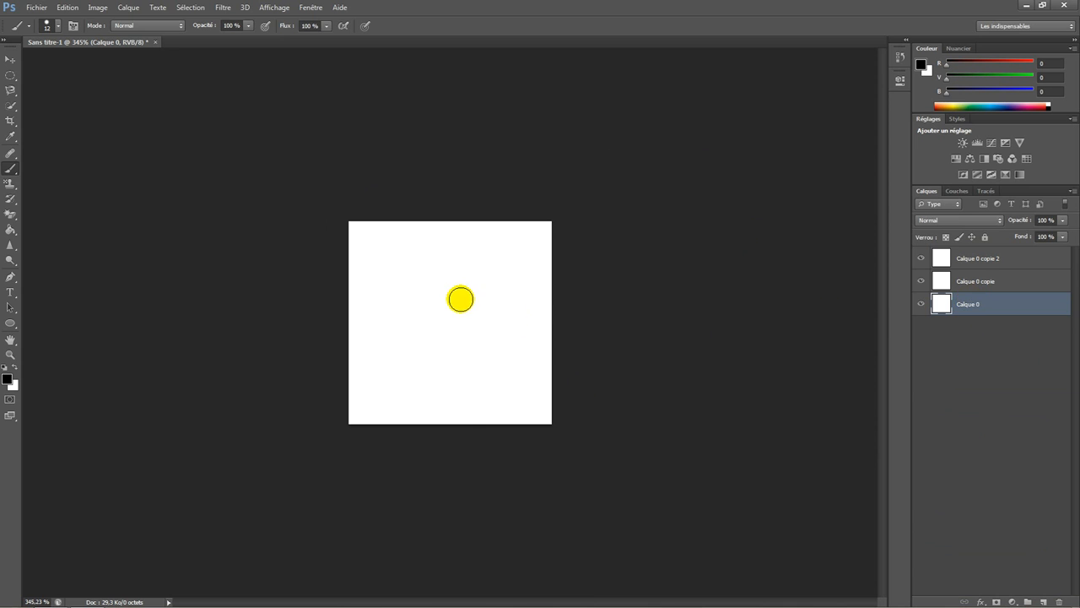
pyautogui.rightClick(464, 300)
pyautogui.moveTo(486, 325)
pyautogui.mouseDown()
pyautogui.moveTo(384, 266)
pyautogui.moveTo(394, 256)
pyautogui.mouseUp()
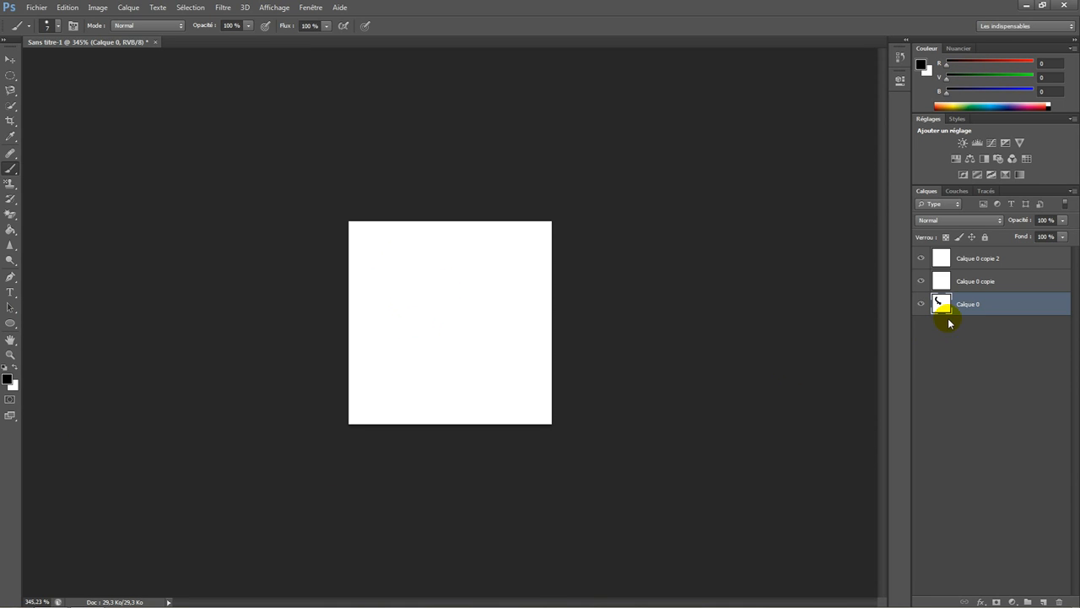
pyautogui.click(922, 257)
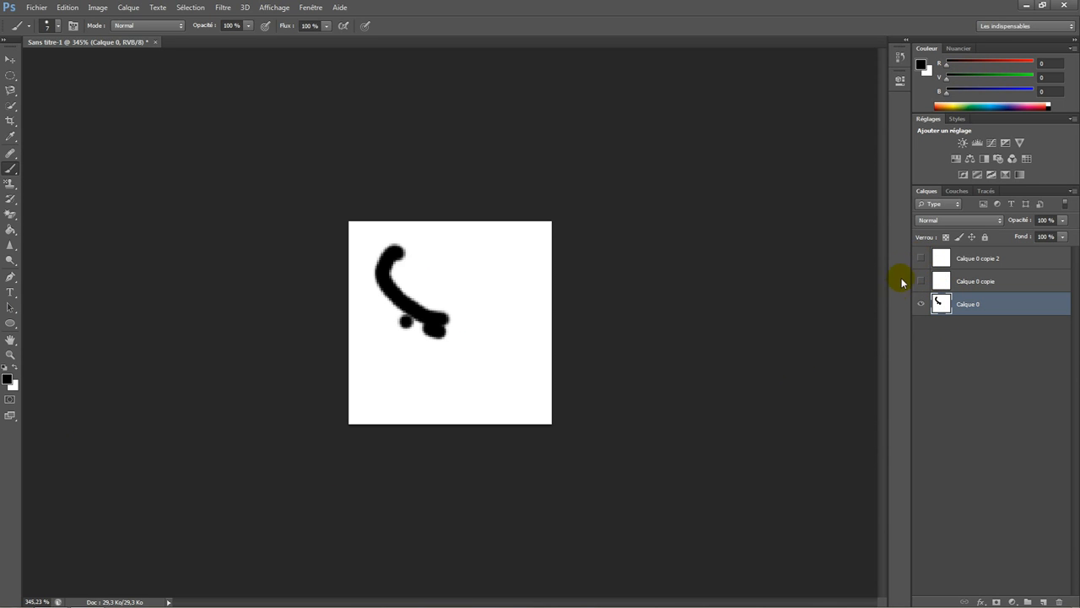
# - Undo the test stroke and paint a rough circle outline on Calque 0
pyautogui.hotkey('ctrl', 'z')
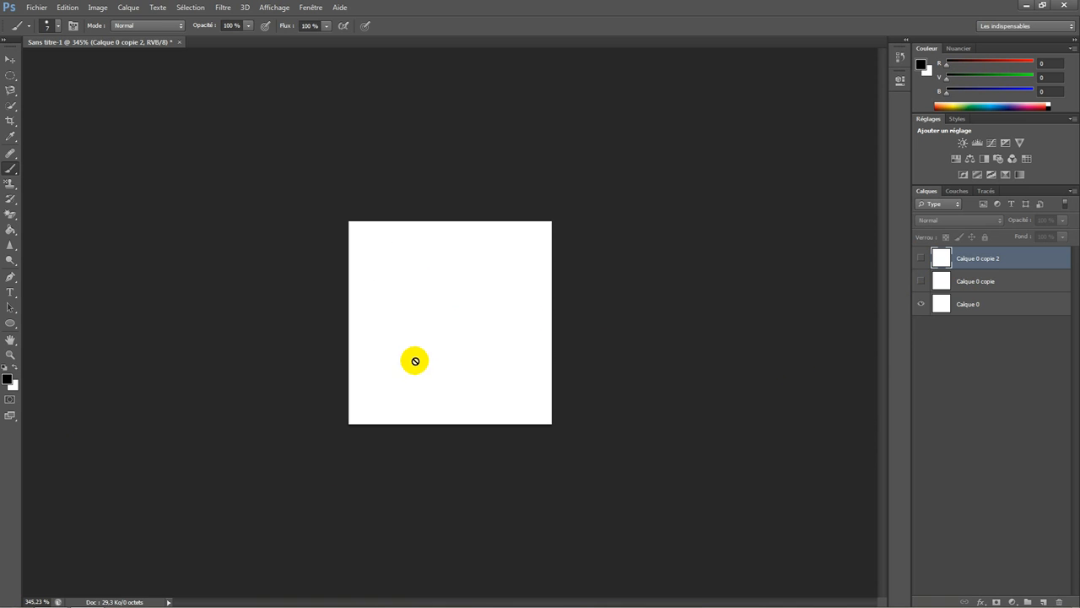
pyautogui.click(410, 380)
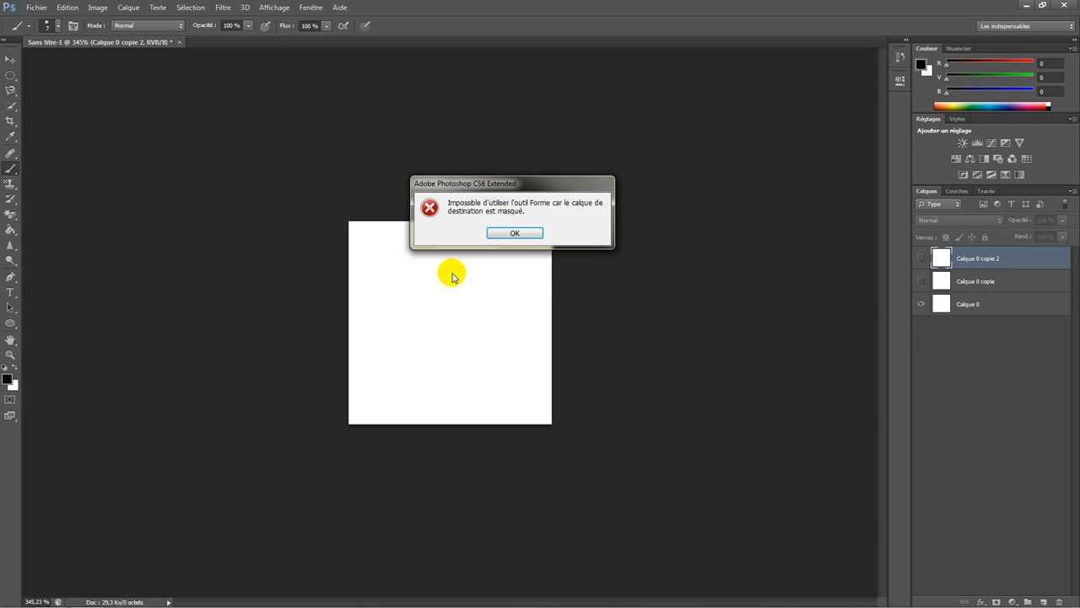
pyautogui.click(533, 233)
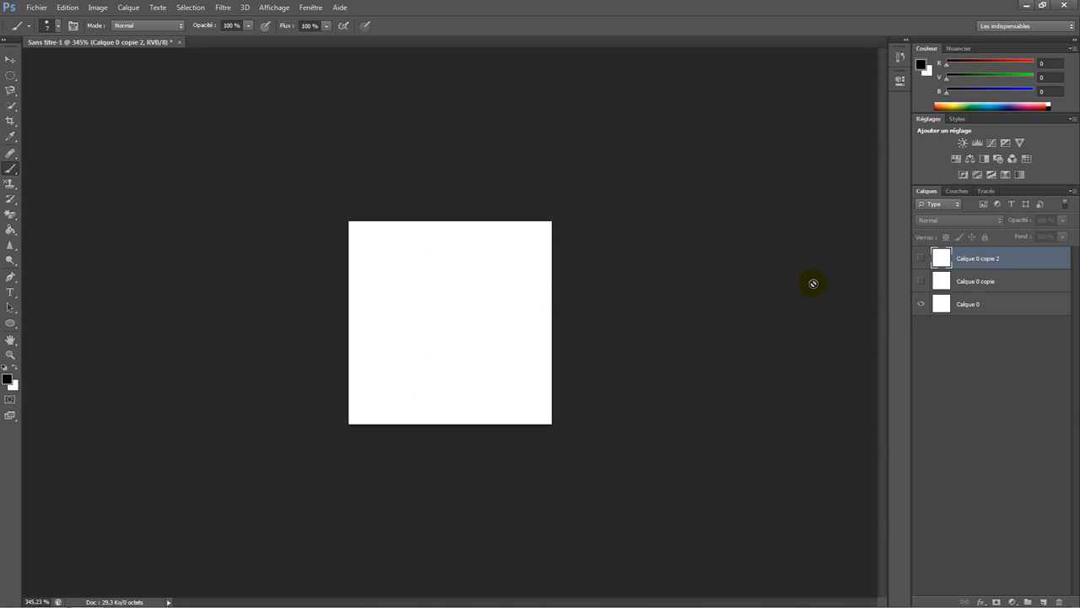
pyautogui.click(969, 309)
pyautogui.moveTo(448, 367)
pyautogui.mouseDown()
pyautogui.moveTo(414, 252)
pyautogui.moveTo(466, 250)
pyautogui.moveTo(513, 325)
pyautogui.moveTo(463, 362)
pyautogui.mouseUp()
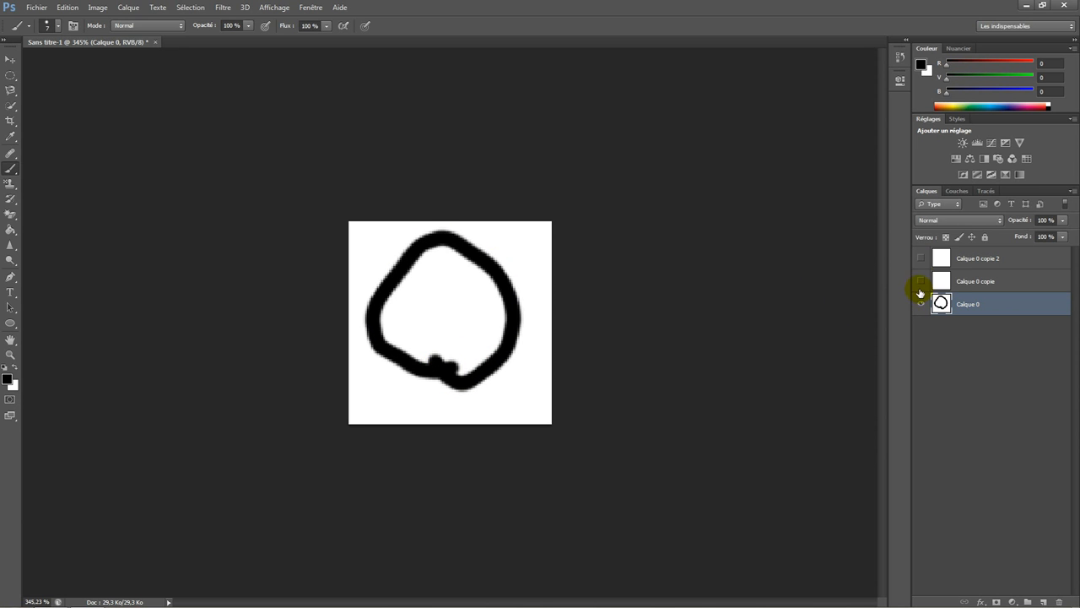
# - Show the layer Calque 0 copie, paint a rough rectangle outline on it, and make Calque 0 copie 2 visible again
pyautogui.click(959, 281)
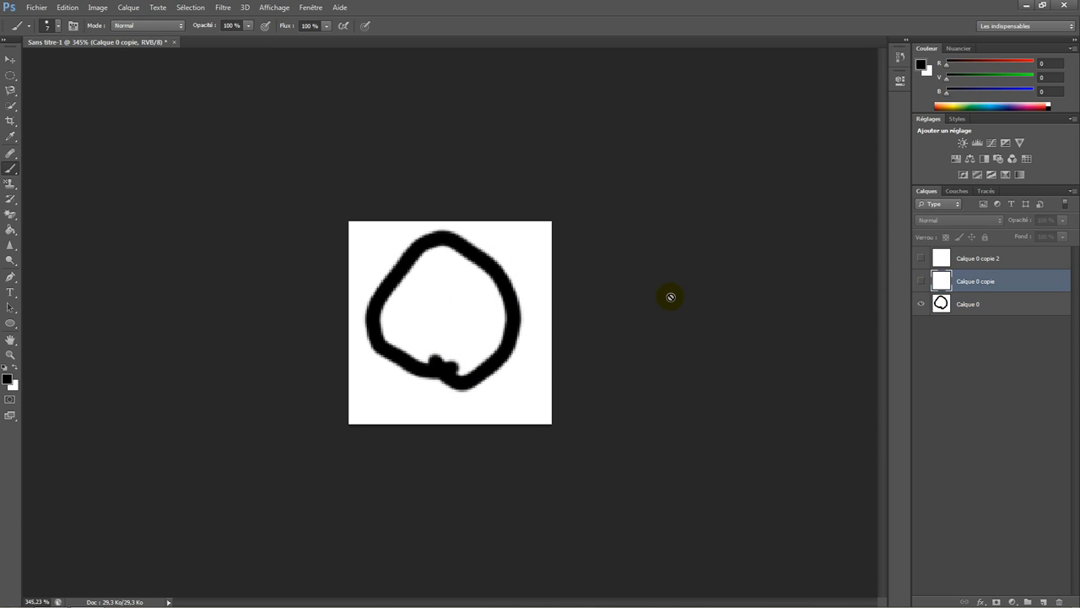
pyautogui.click(387, 261)
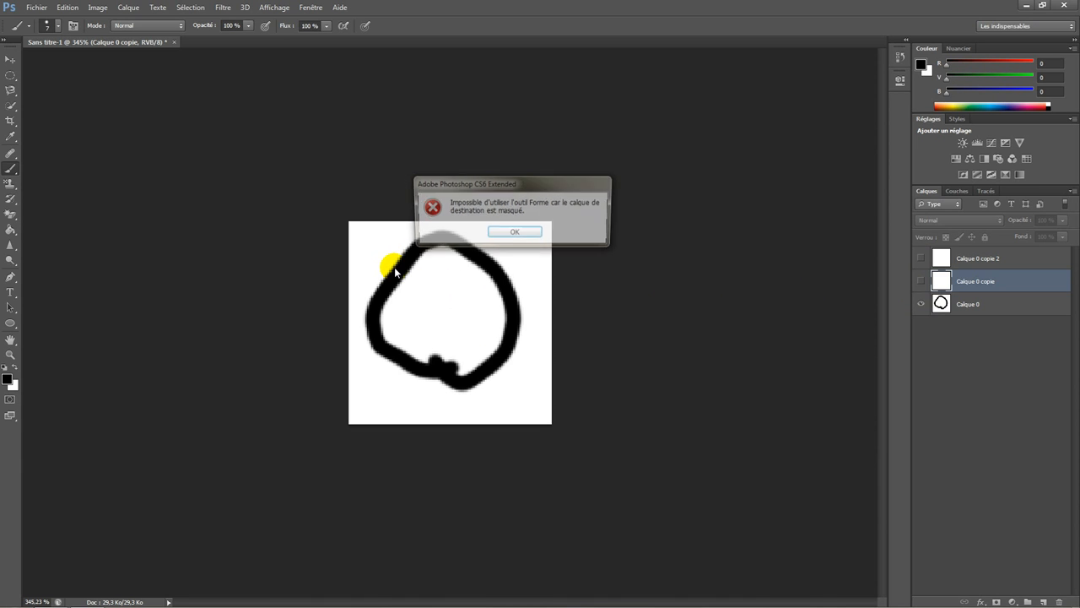
pyautogui.click(512, 233)
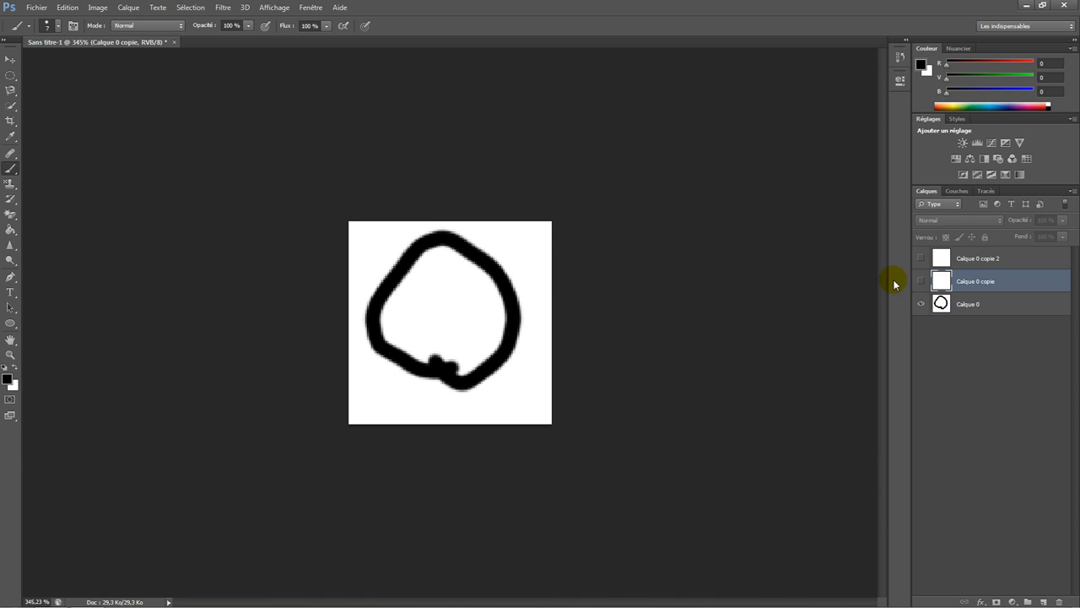
pyautogui.click(919, 280)
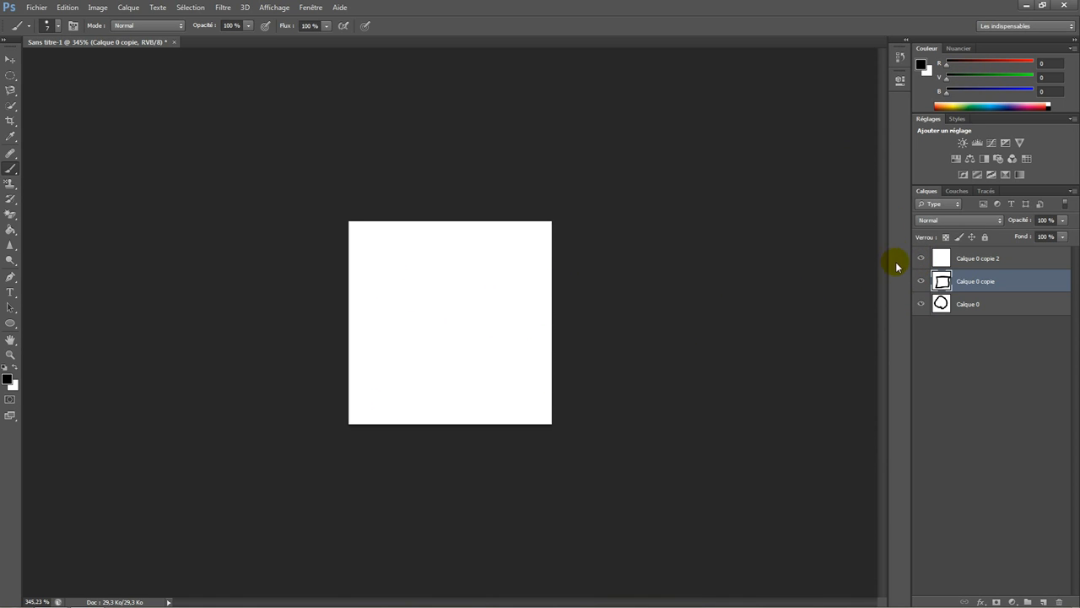
pyautogui.click(923, 257)
pyautogui.click(924, 257)
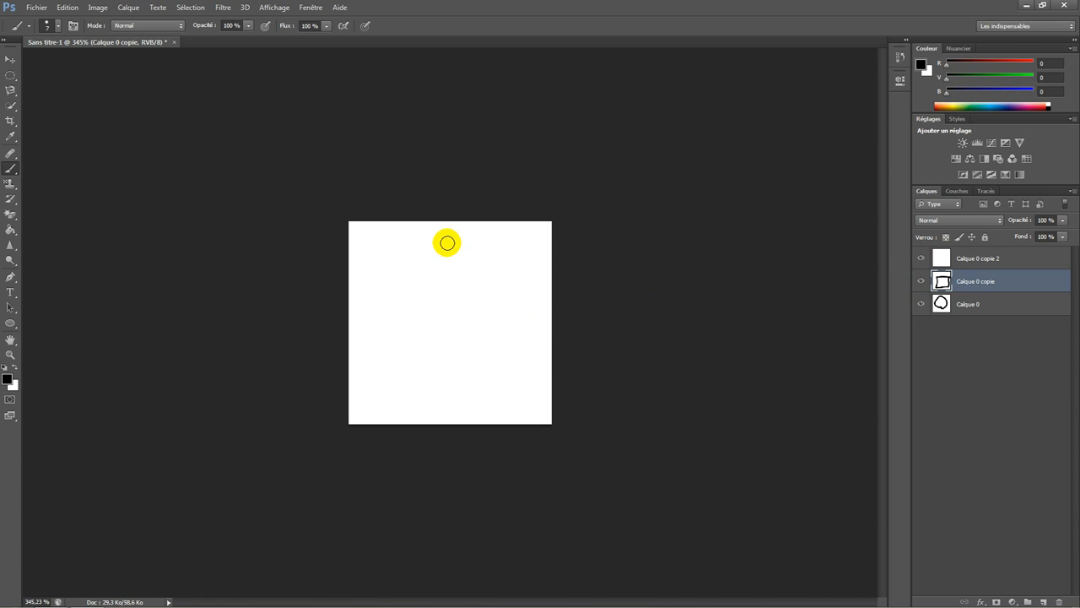
# - Undo the shape painted on Calque 0 copie and paint a triangle outline on Calque 0 copie 2 instead
pyautogui.moveTo(416, 375); pyautogui.dragTo(598, 261)
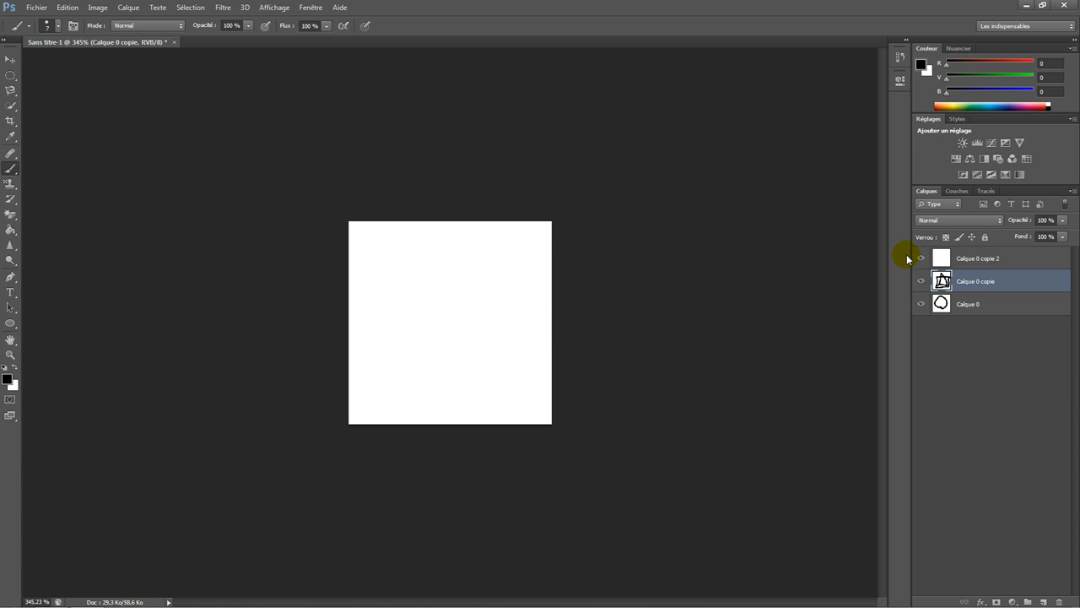
pyautogui.hotkey('ctrl', 'z')
pyautogui.click(945, 257)
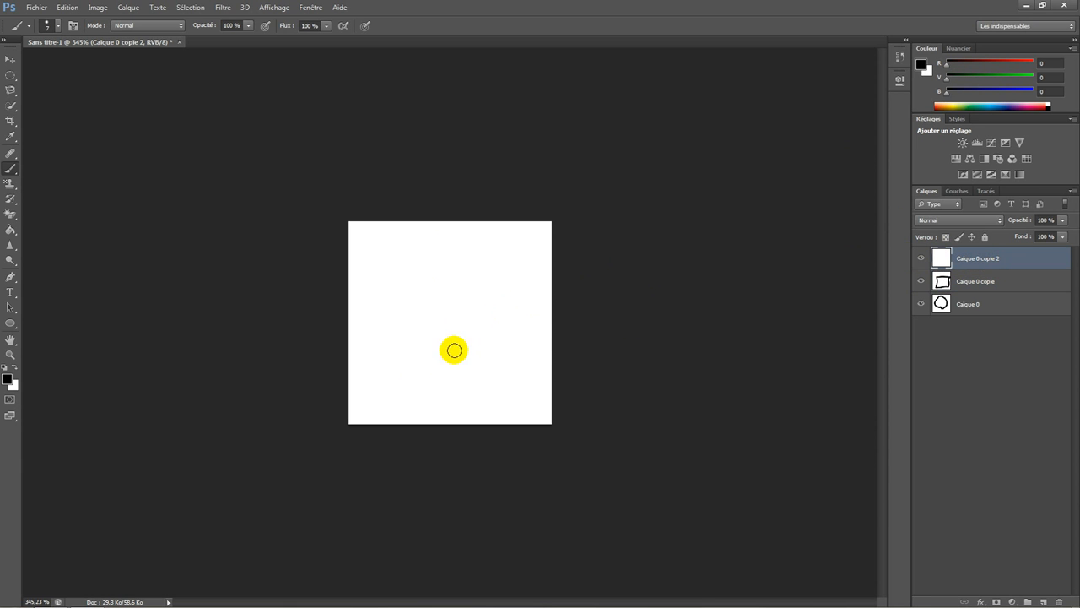
pyautogui.moveTo(419, 383)
pyautogui.mouseDown()
pyautogui.moveTo(528, 348)
pyautogui.moveTo(481, 251)
pyautogui.moveTo(460, 266)
pyautogui.moveTo(425, 403)
pyautogui.moveTo(452, 380)
pyautogui.mouseUp()
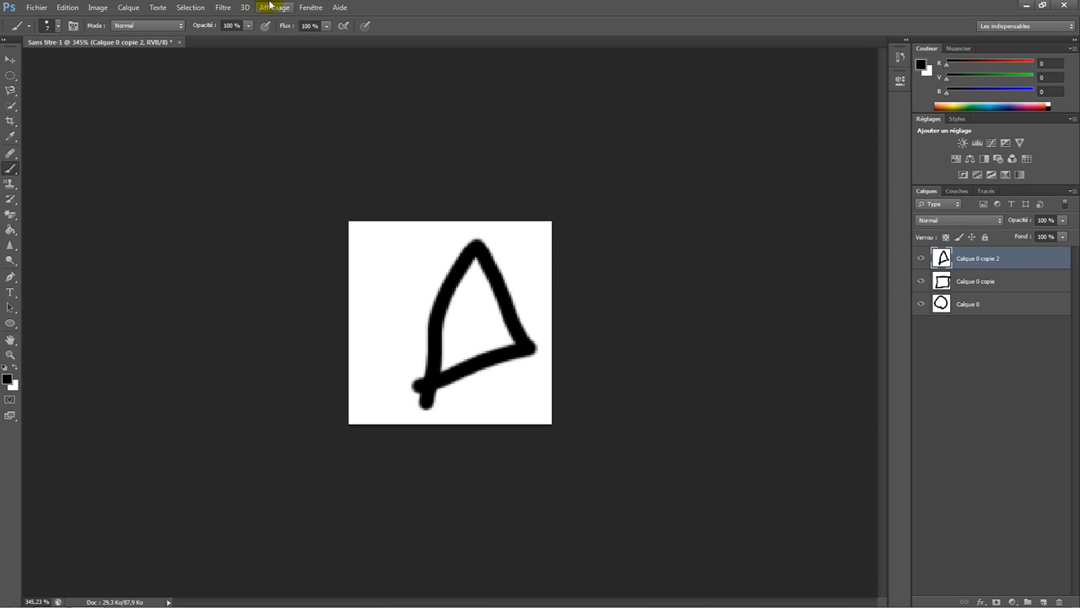
# - Set up a frame animation in the Montage timeline and make it loop forever (Toujours)
pyautogui.click(310, 7)
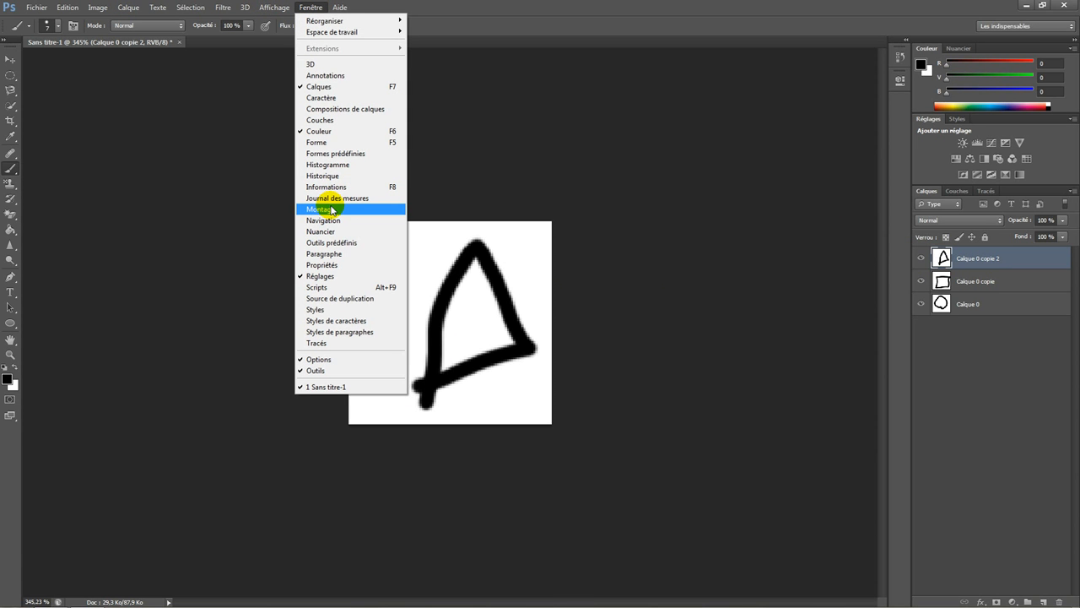
pyautogui.click(331, 210)
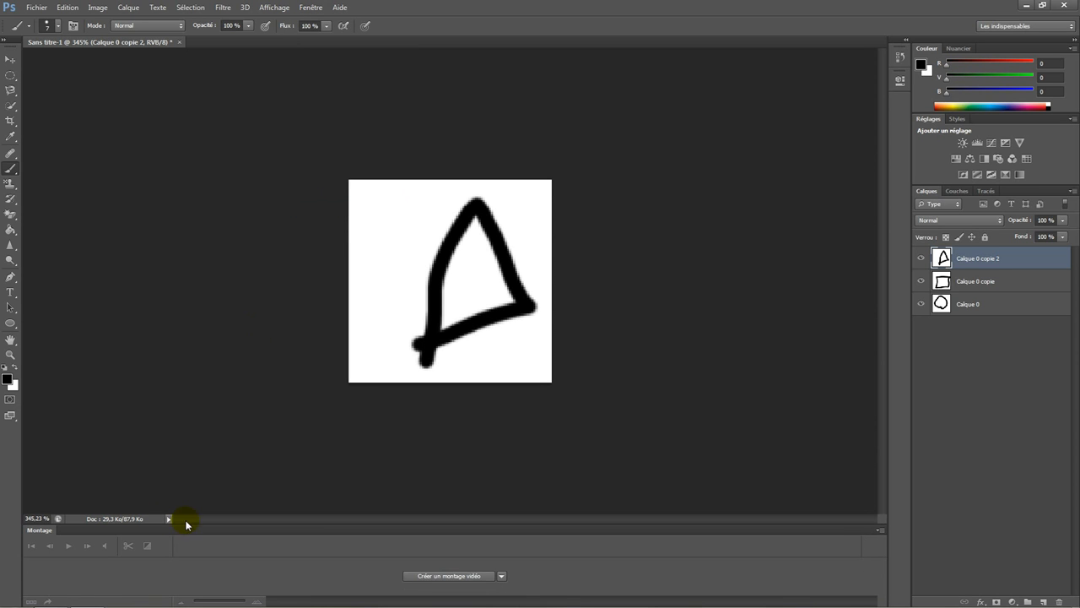
pyautogui.click(432, 576)
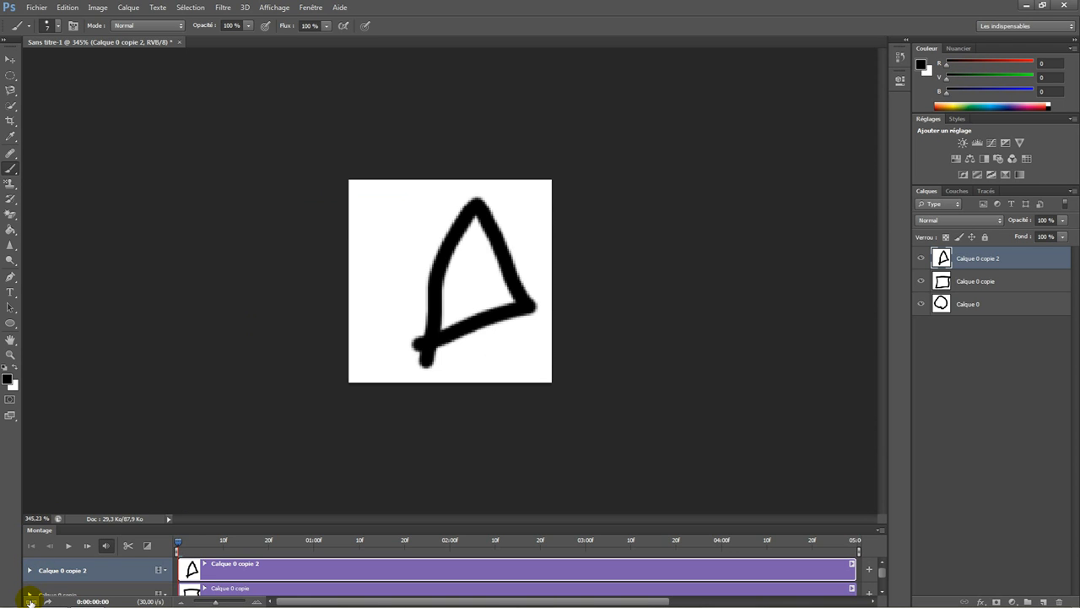
pyautogui.click(30, 601)
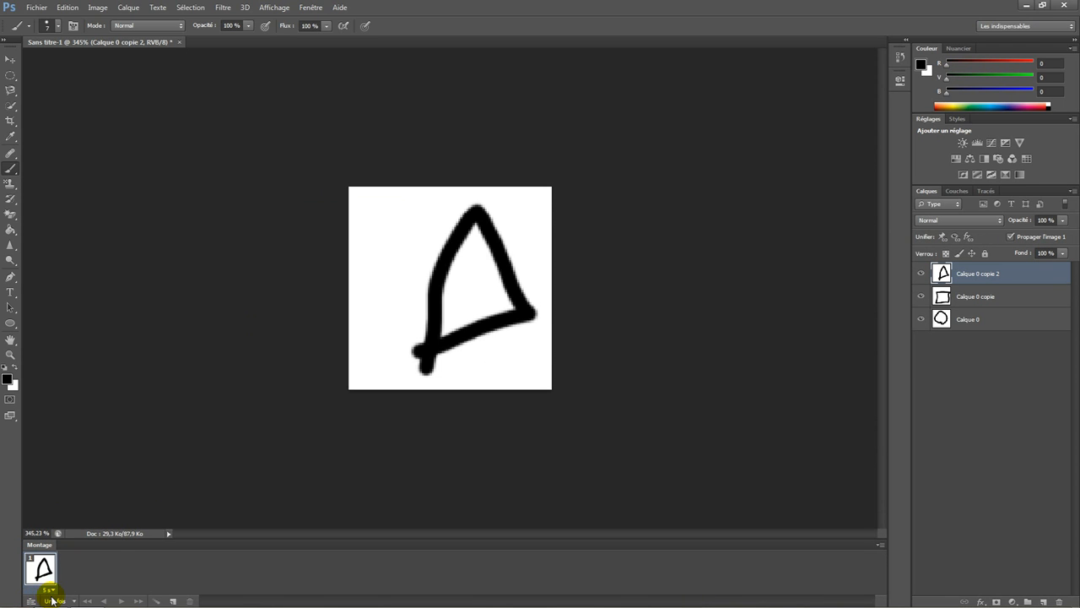
pyautogui.click(52, 601)
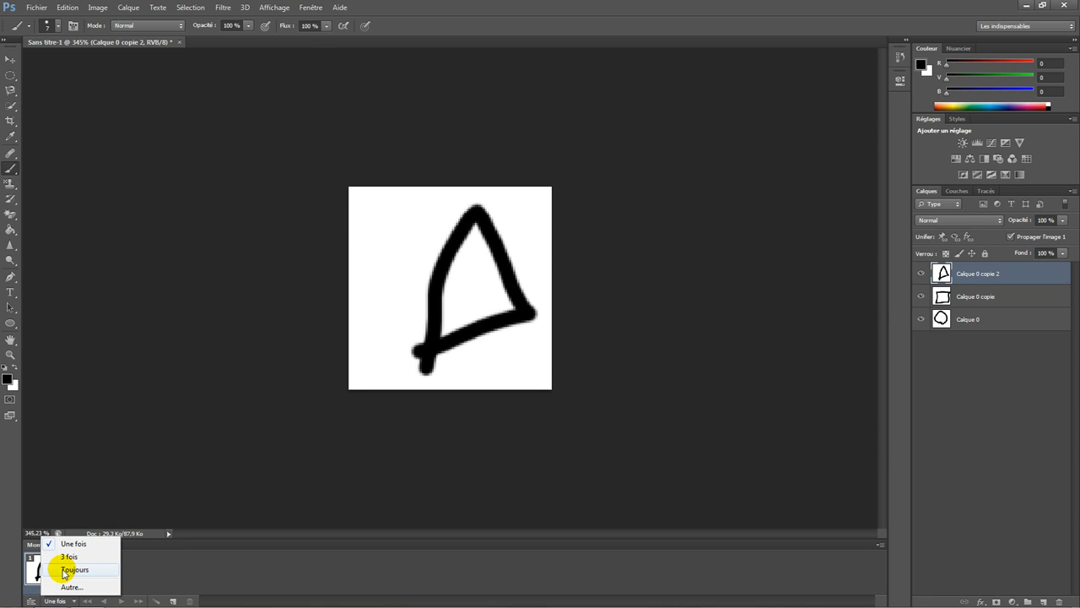
pyautogui.click(64, 570)
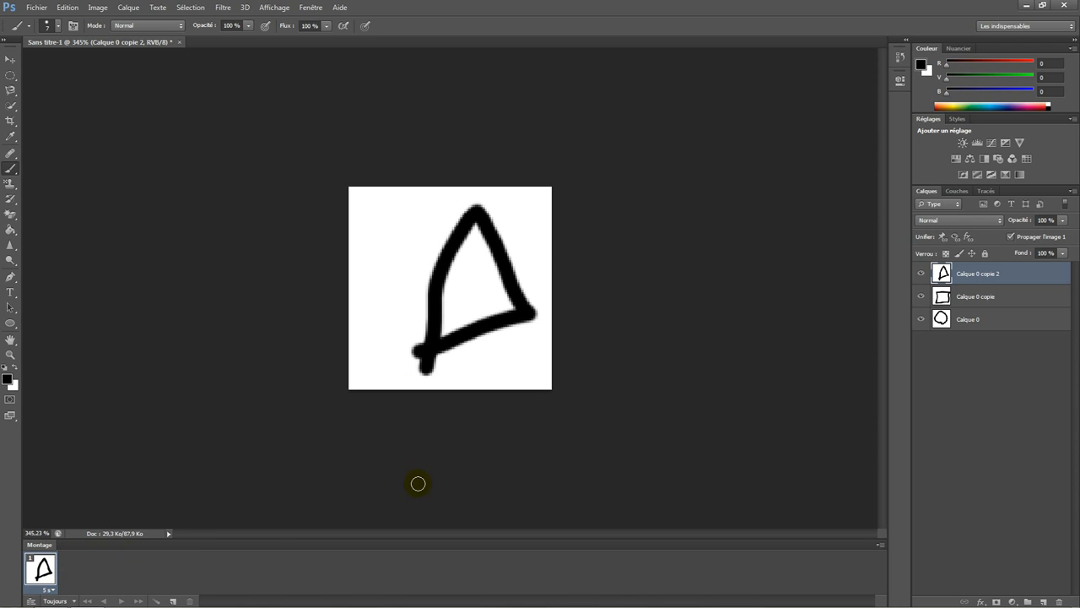
# - Make the first frame show only the circle layer by hiding the rectangle and triangle layers
pyautogui.click(1006, 319)
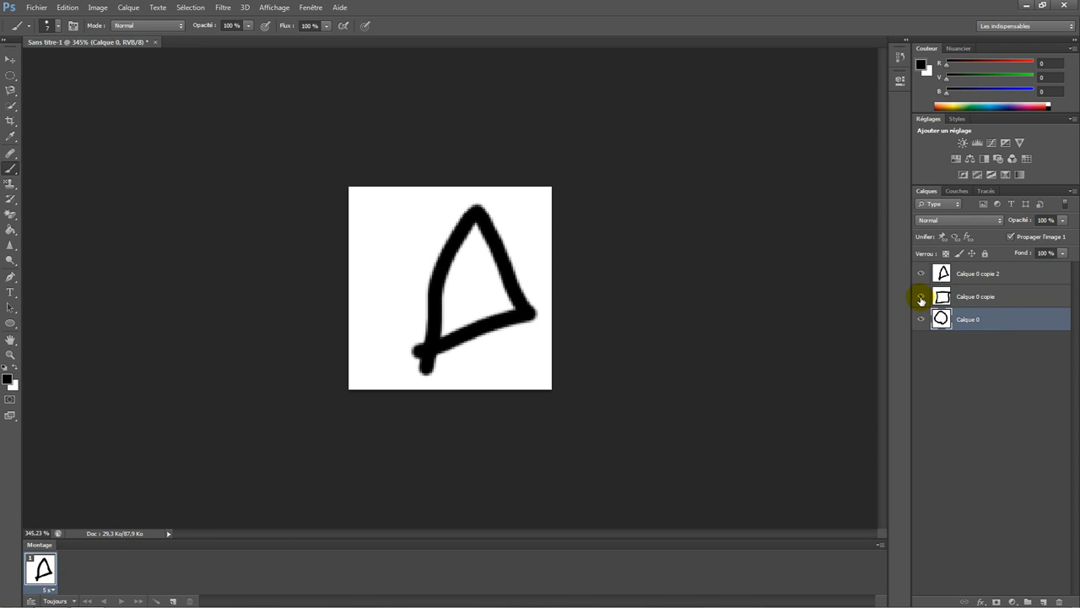
pyautogui.click(922, 296)
pyautogui.click(922, 272)
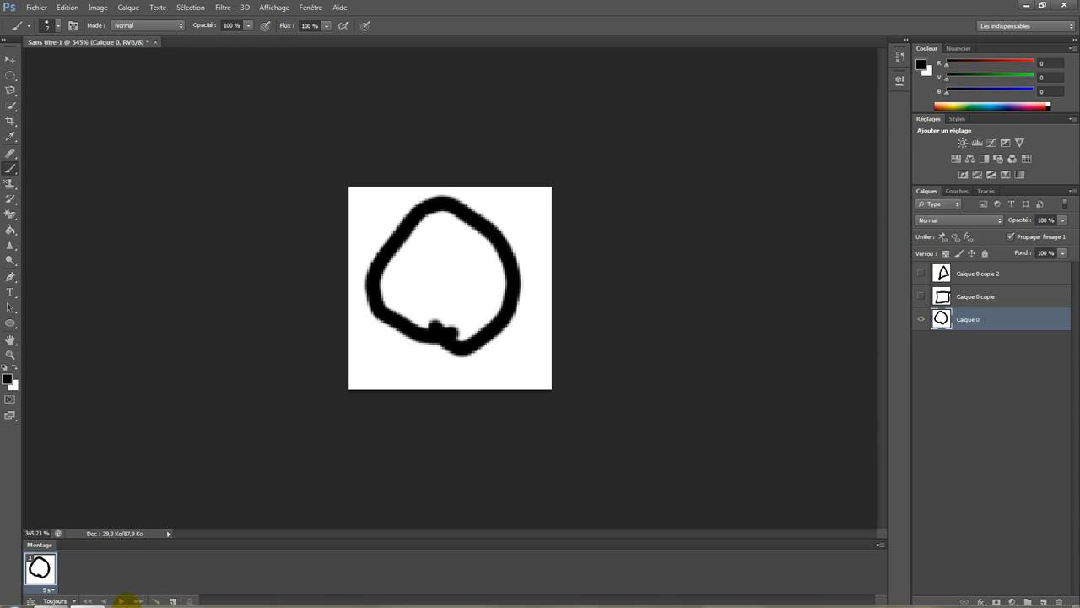
# - Add a second frame that shows only the rectangle layer, Calque 0 copie
pyautogui.click(177, 600)
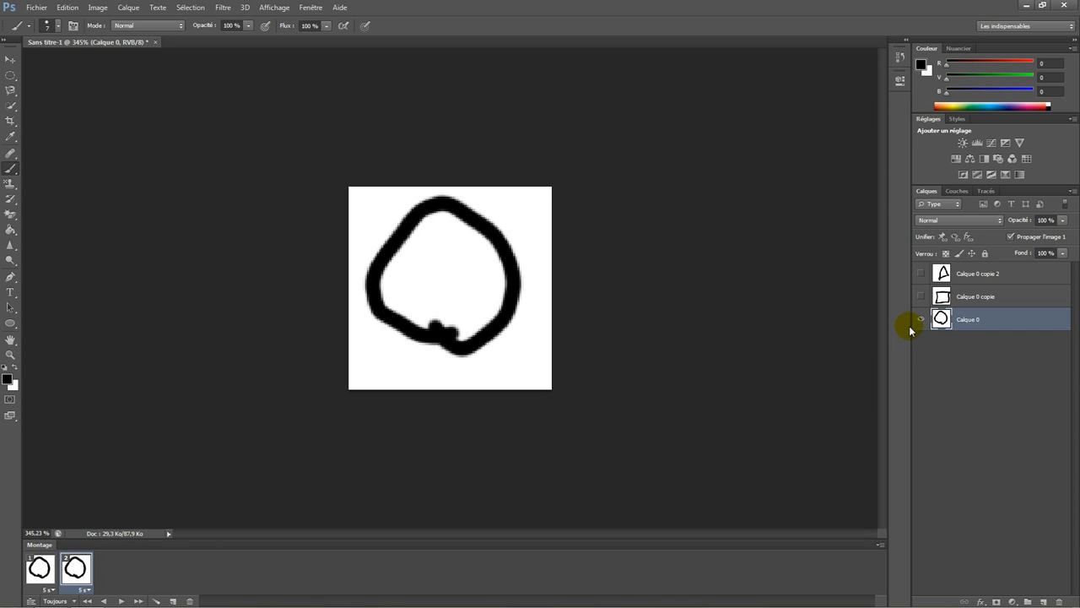
pyautogui.click(920, 319)
pyautogui.click(920, 296)
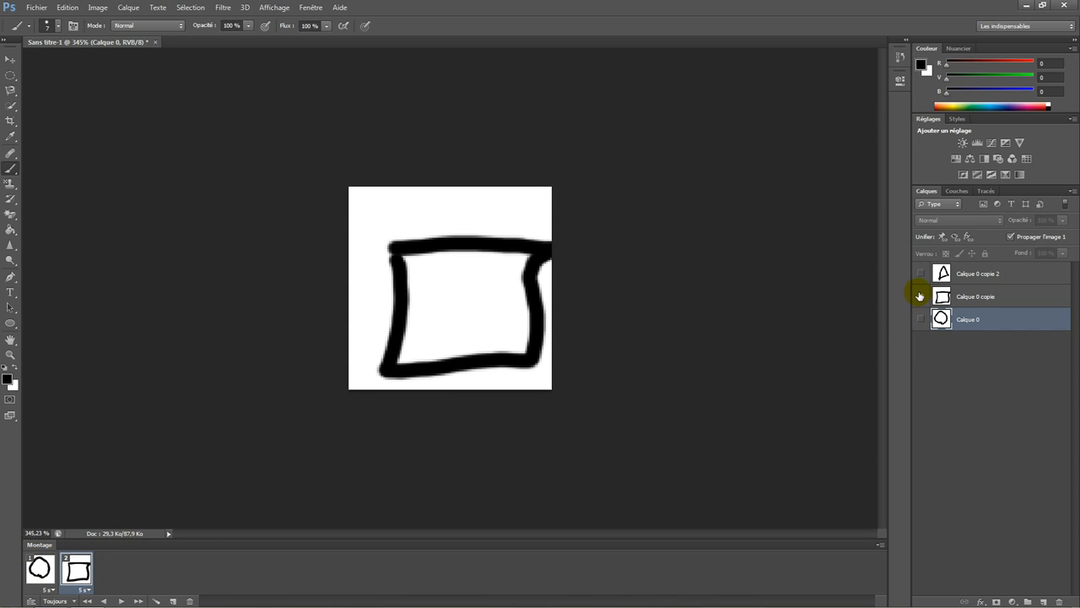
# - Add a third frame that shows only the triangle layer, Calque 0 copie 2
pyautogui.click(177, 600)
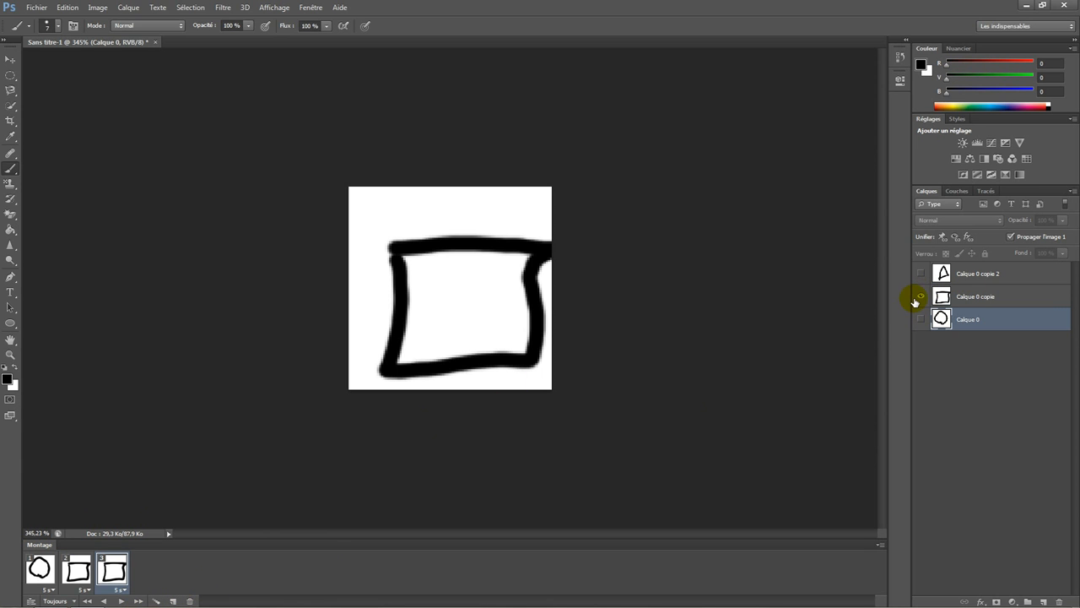
pyautogui.click(919, 297)
pyautogui.click(921, 273)
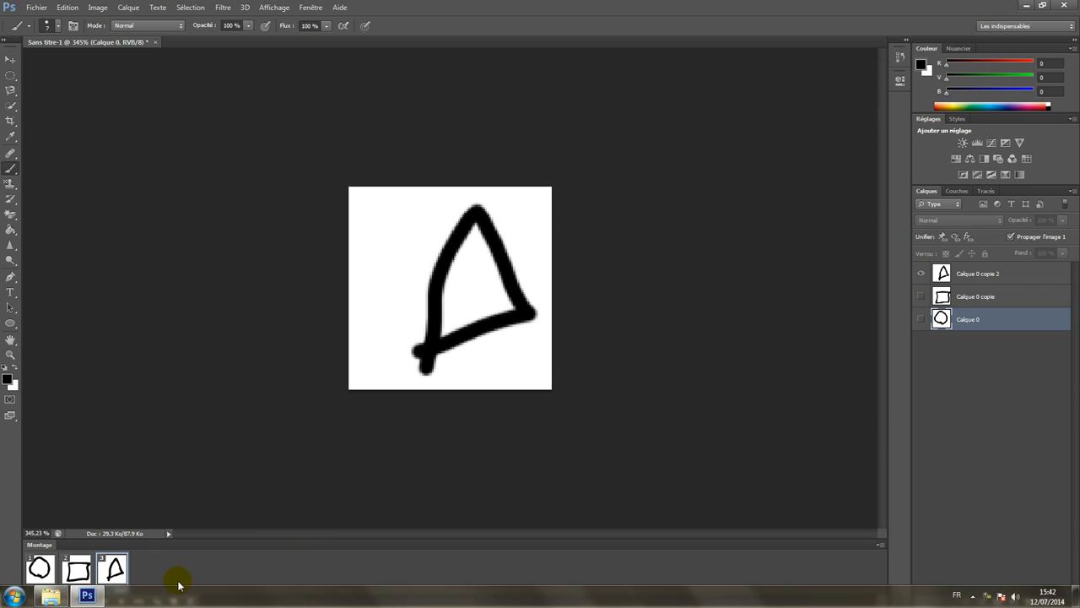
# - Duplicate the third frame and set the display time of all four frames to 1.0 second
pyautogui.click(173, 600)
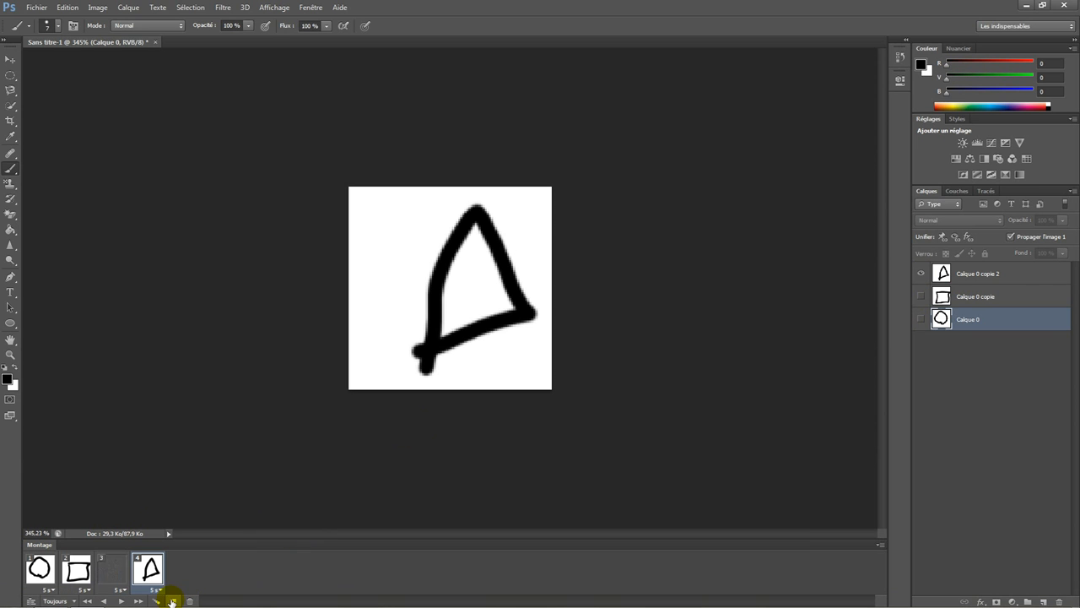
pyautogui.click(49, 590)
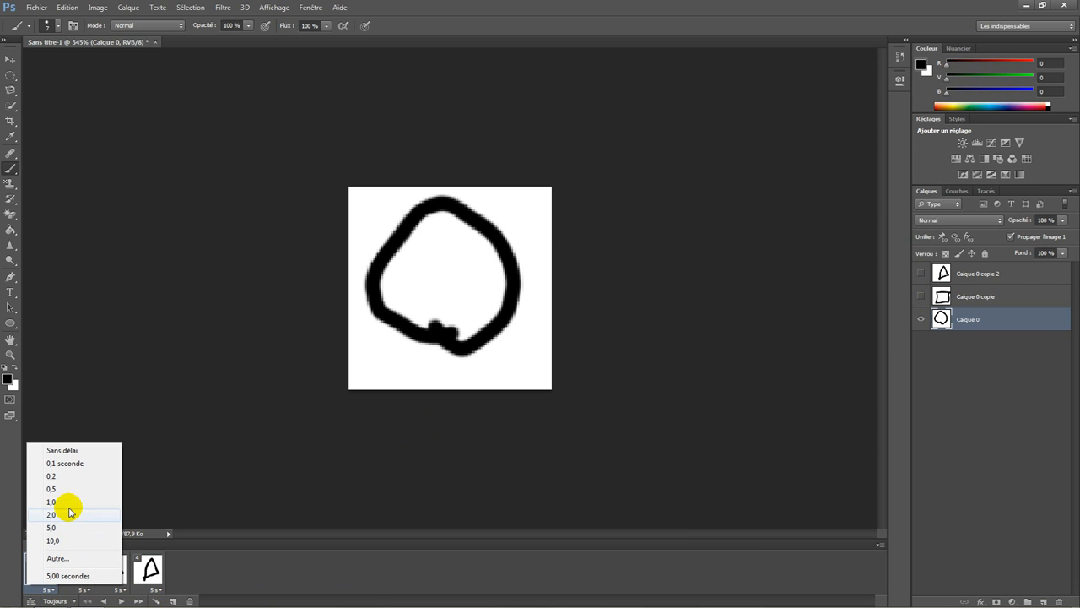
pyautogui.click(65, 501)
pyautogui.click(82, 590)
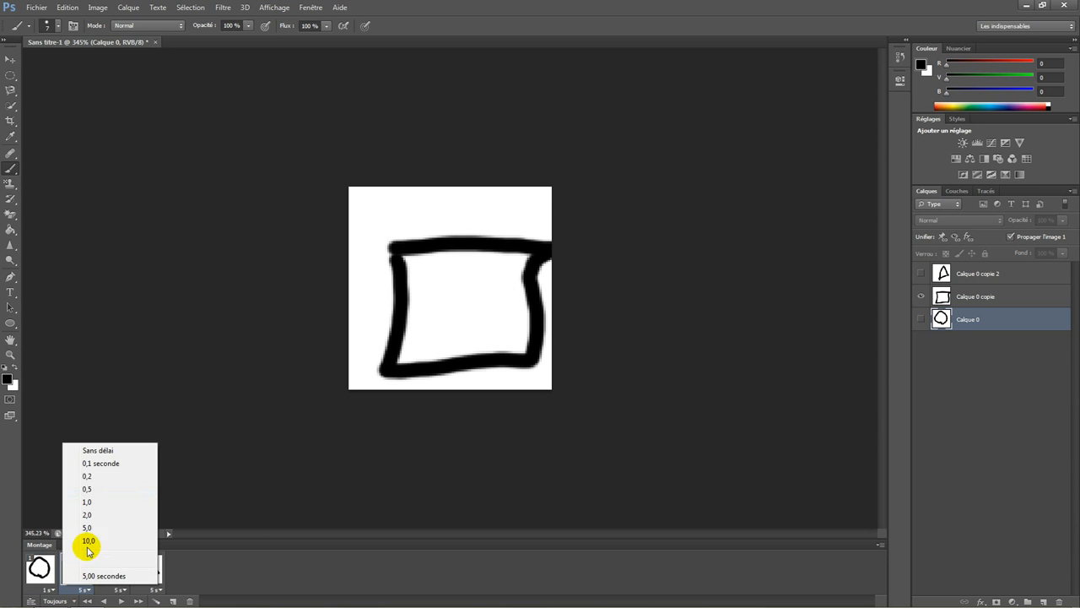
pyautogui.click(88, 501)
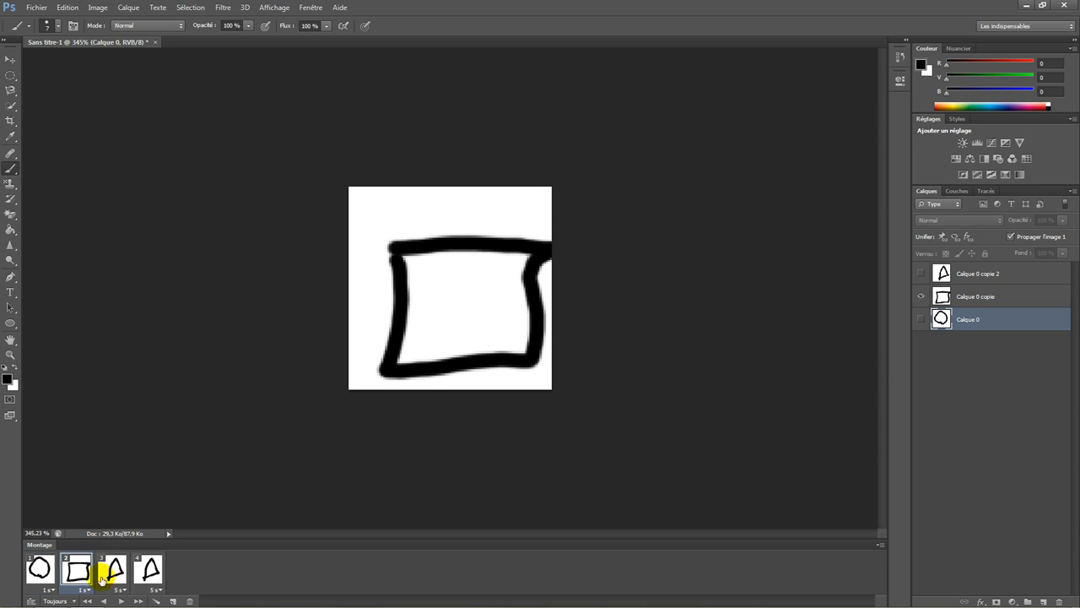
pyautogui.click(119, 588)
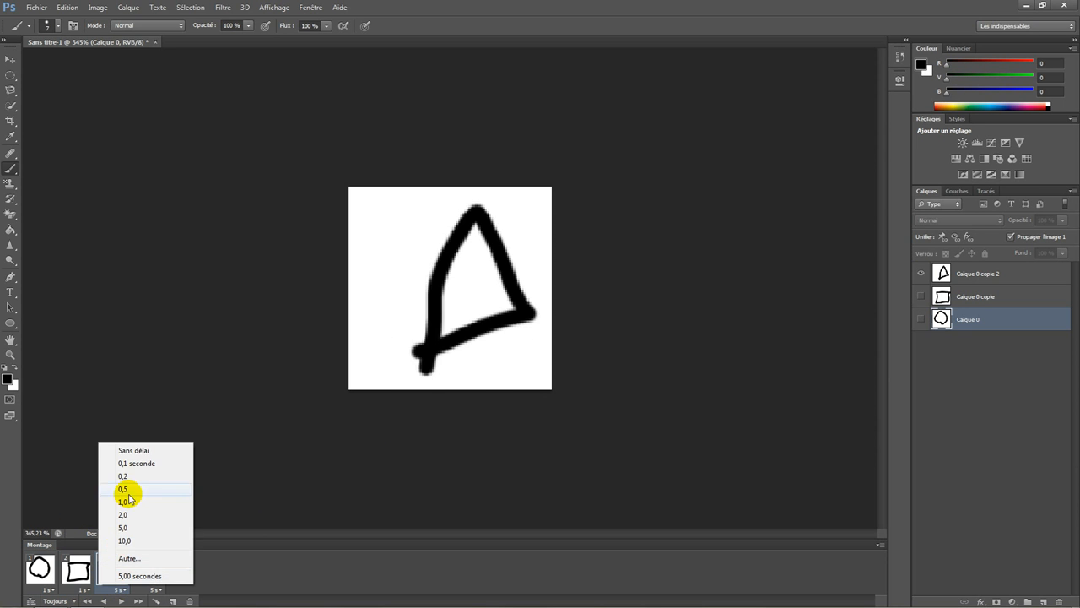
pyautogui.click(125, 502)
pyautogui.click(155, 589)
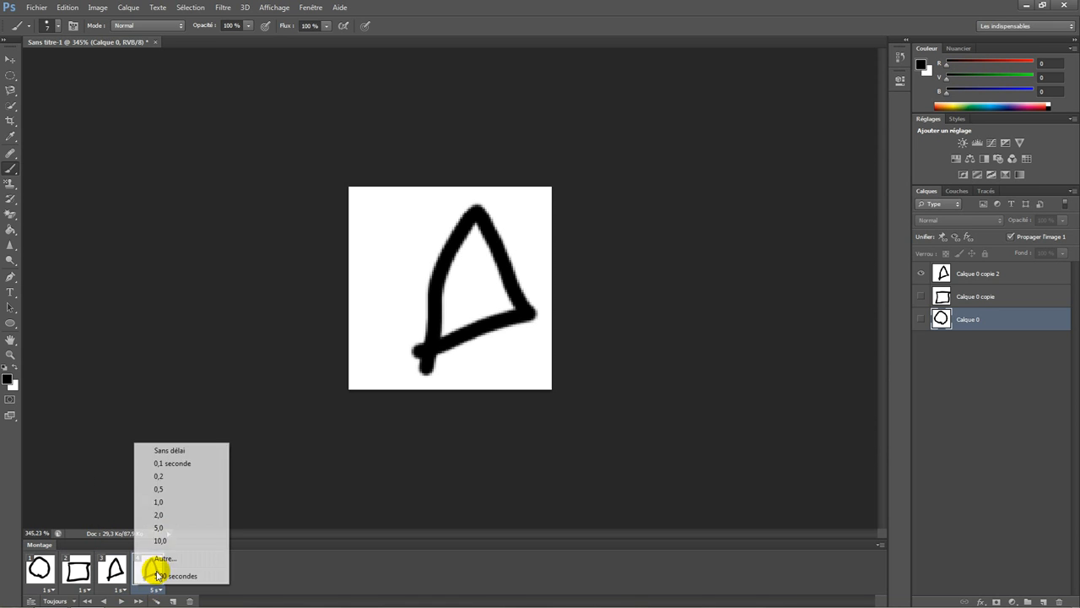
pyautogui.click(168, 503)
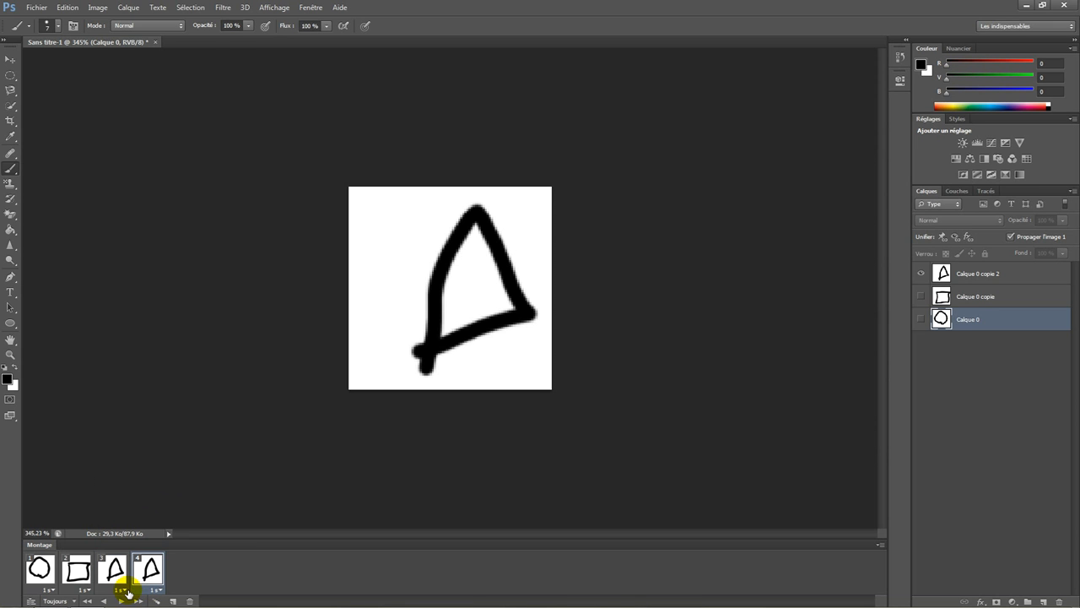
# - Delete the duplicate fourth frame and play the animation to preview it
pyautogui.click(123, 601)
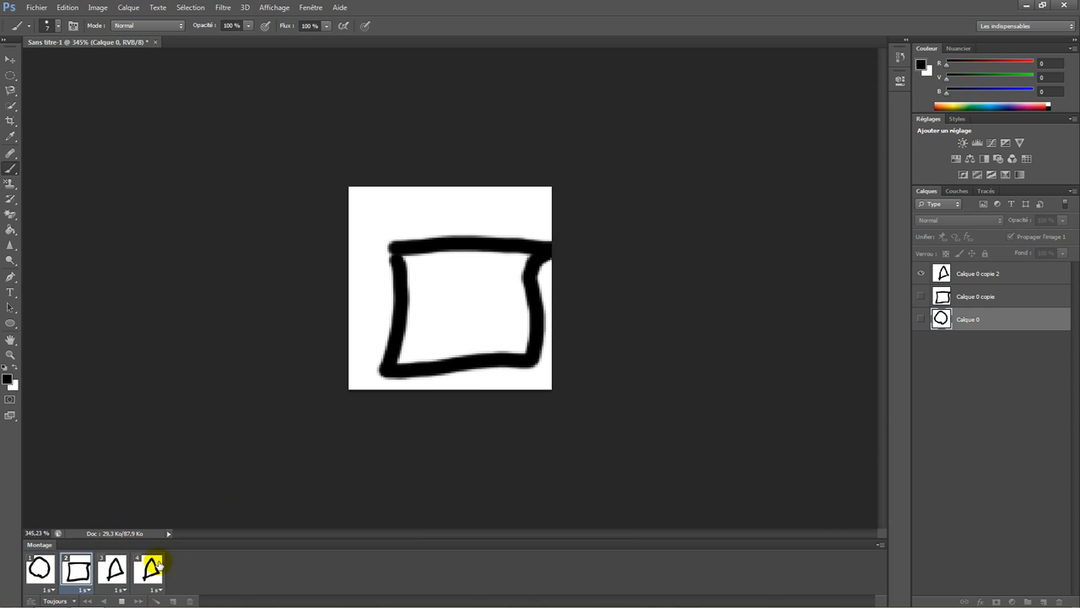
pyautogui.rightClick(152, 567)
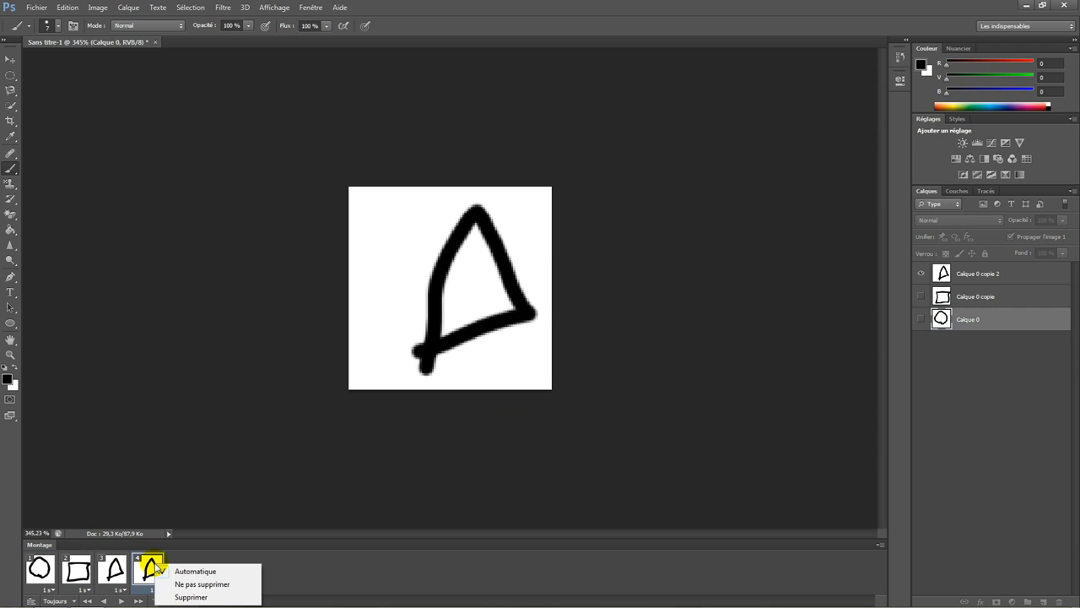
pyautogui.click(182, 599)
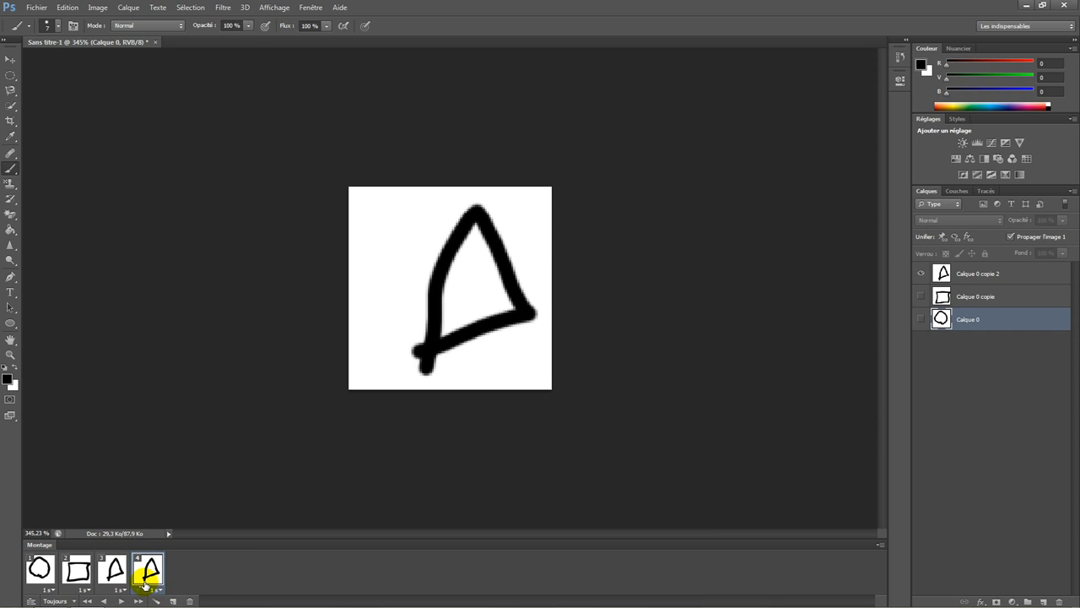
pyautogui.click(189, 601)
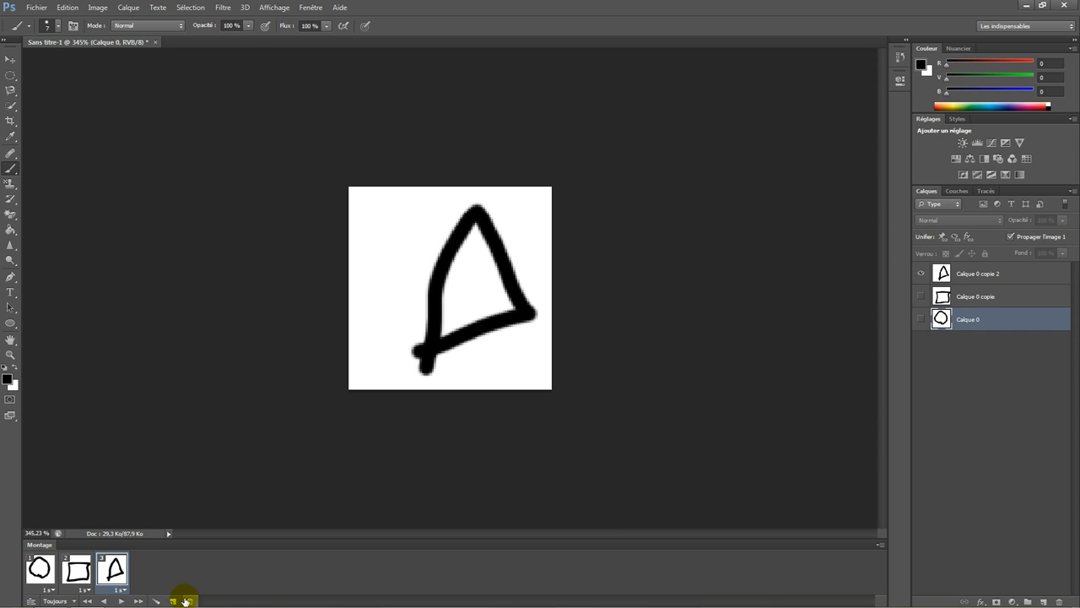
pyautogui.click(123, 601)
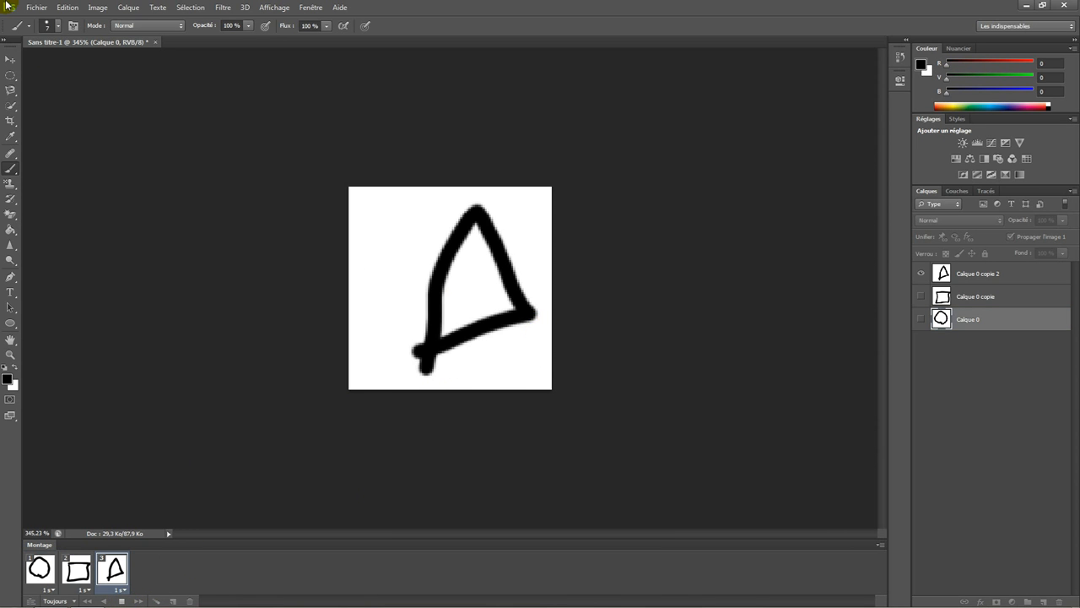
# - Export the animation for the web as a GIF named Sans titre-1.gif in the Nouveau dossier folder
pyautogui.click(35, 7)
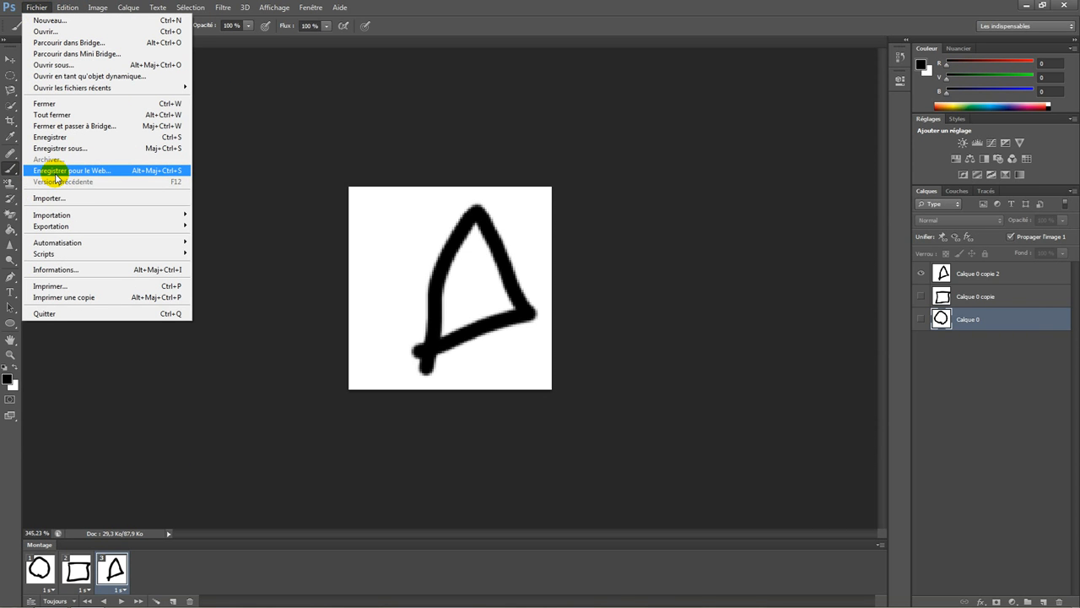
pyautogui.click(56, 173)
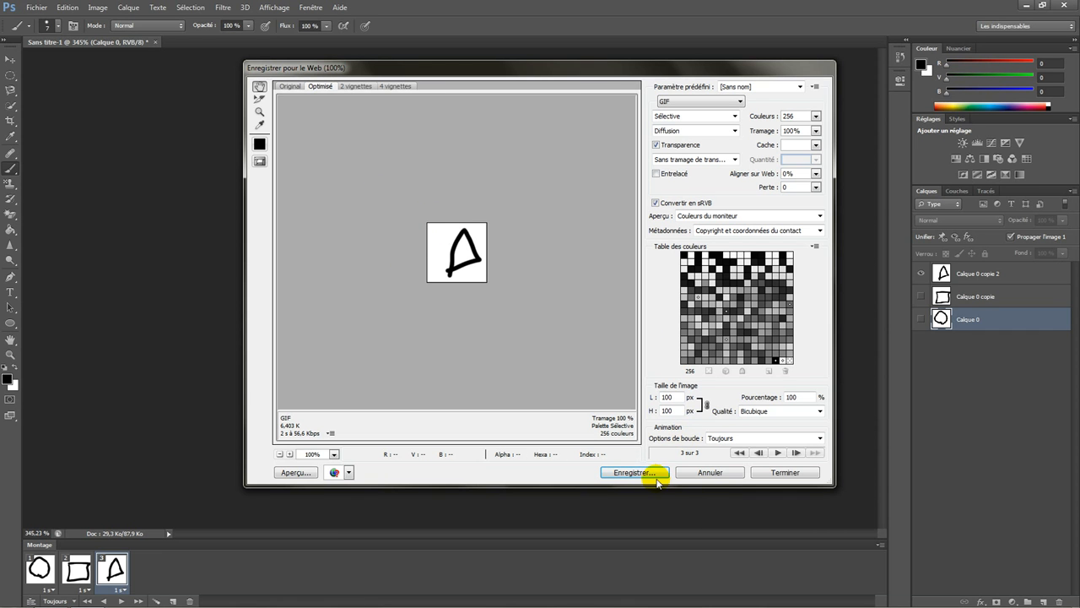
pyautogui.click(647, 474)
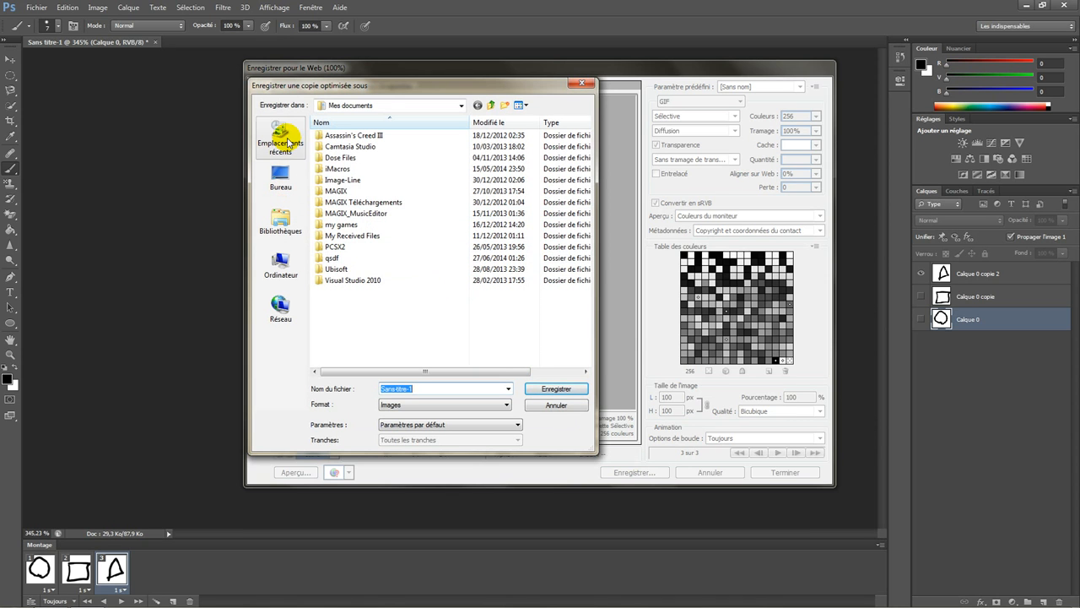
pyautogui.click(287, 144)
pyautogui.click(403, 152)
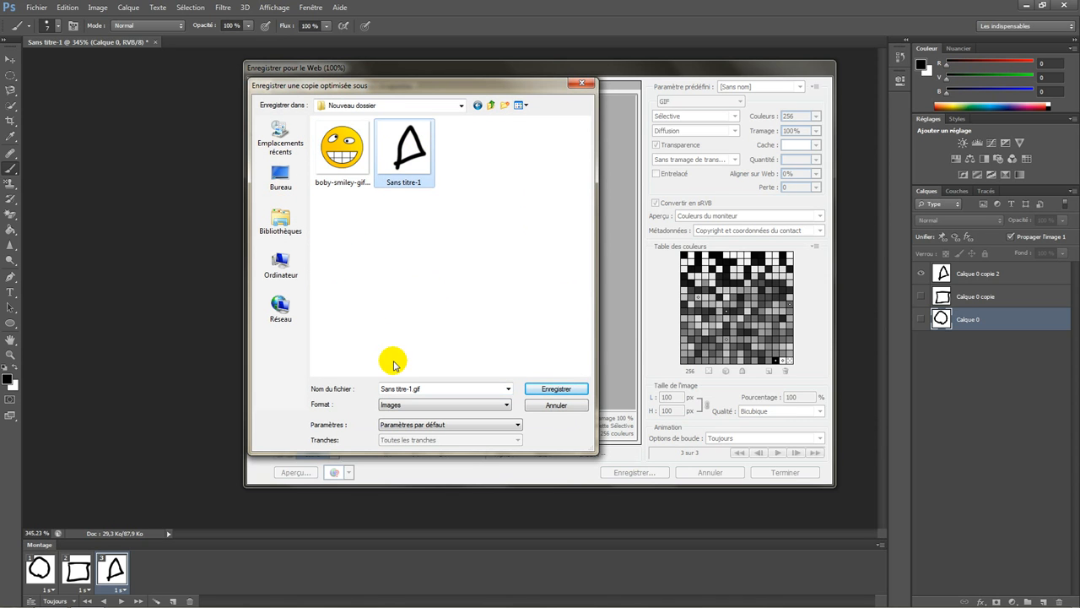
pyautogui.click(518, 302)
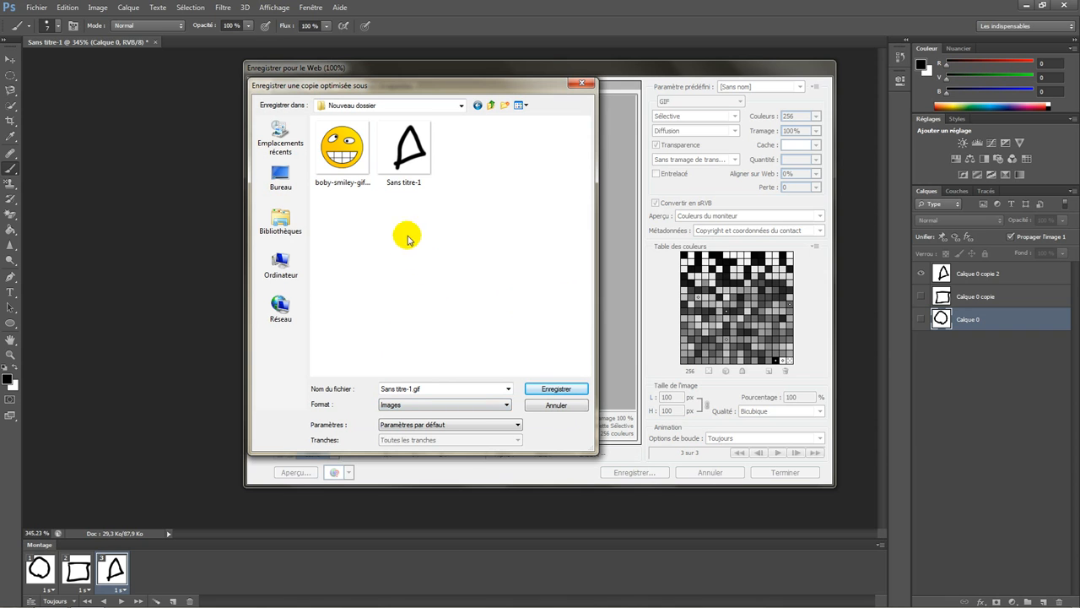
pyautogui.click(410, 162)
pyautogui.click(416, 410)
pyautogui.click(421, 407)
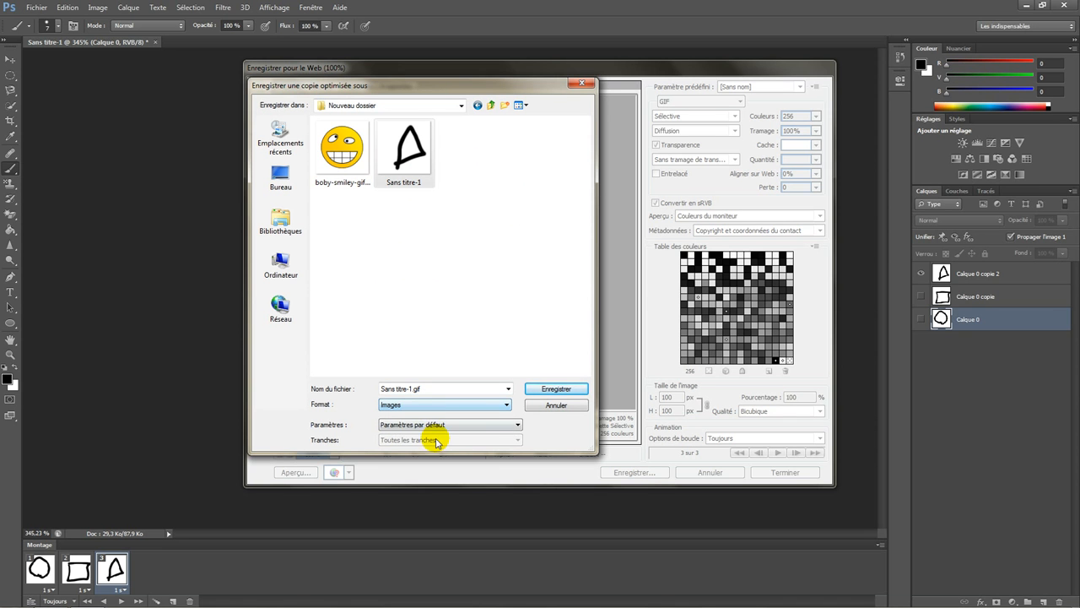
pyautogui.click(561, 390)
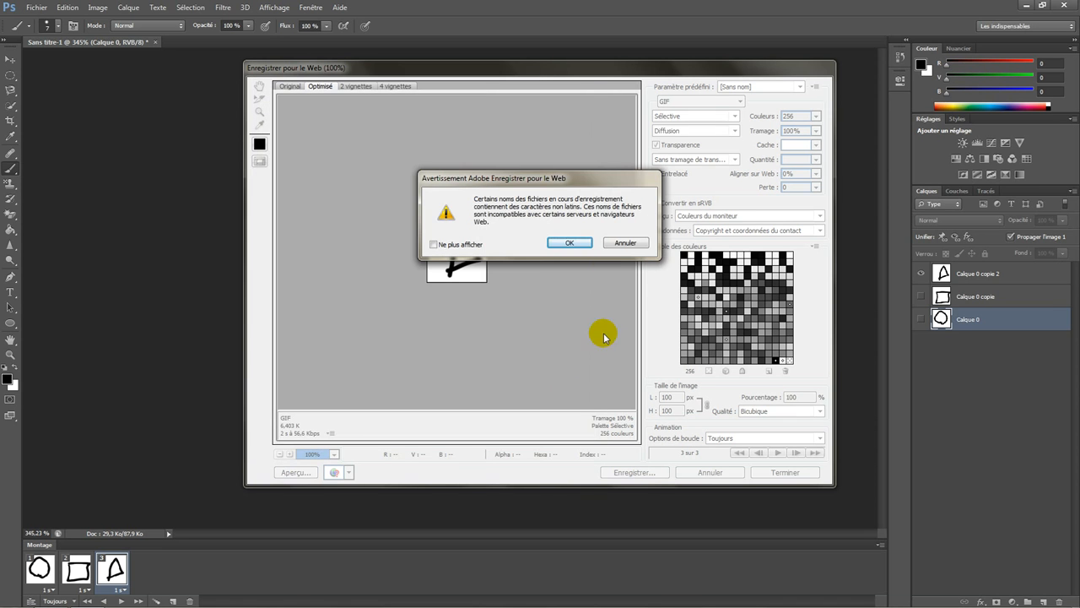
pyautogui.click(574, 243)
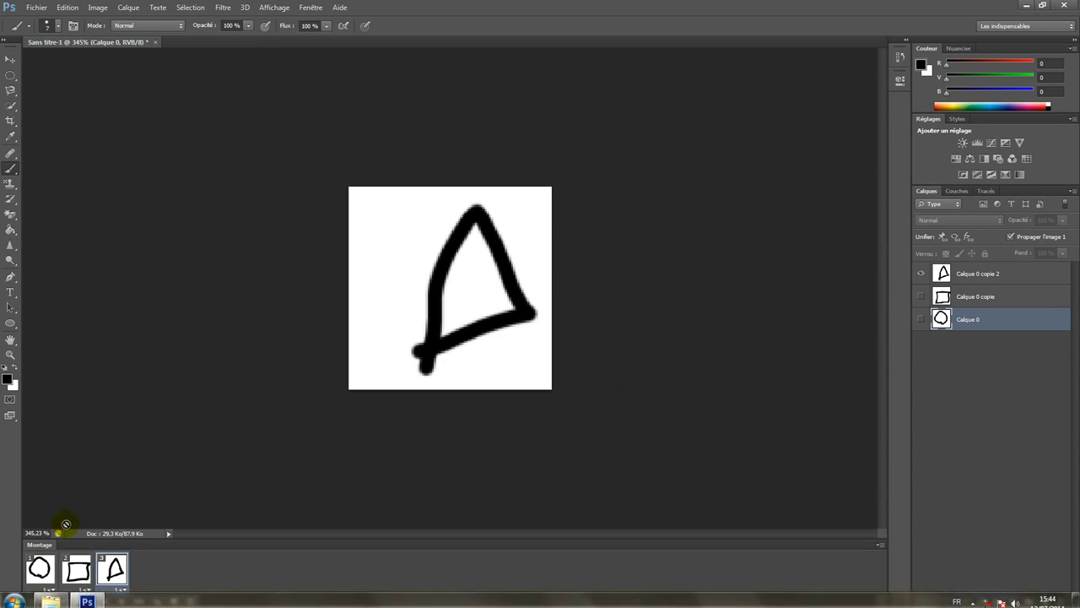
# - Switch to Windows Explorer and open the exported Sans-titre-1 GIF from Nouveau dossier to check its playback, then close the viewer
pyautogui.click(51, 602)
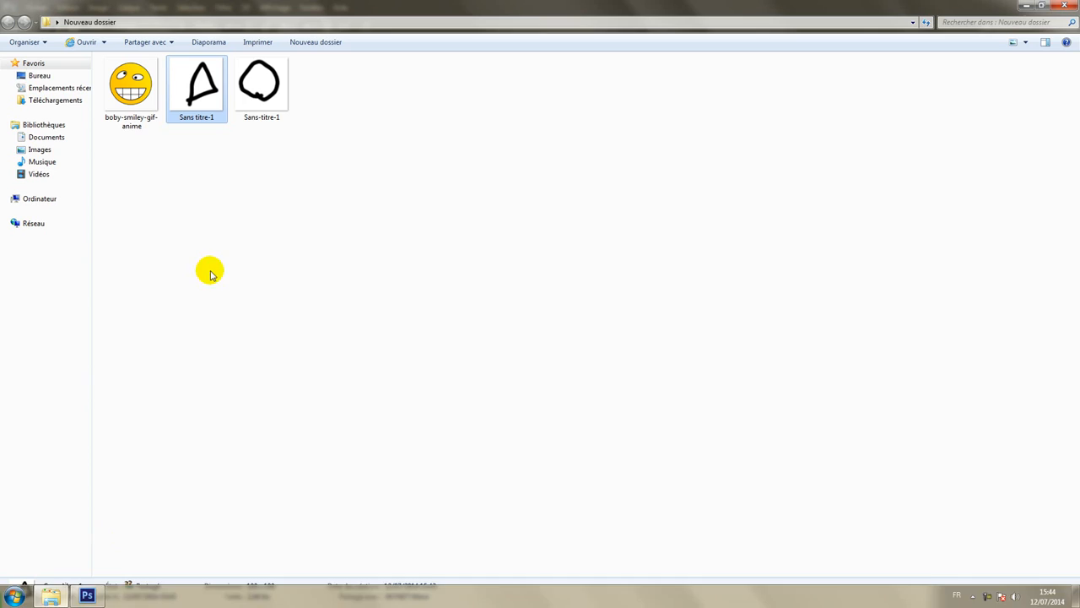
pyautogui.click(216, 180)
pyautogui.click(216, 108)
pyautogui.click(241, 99)
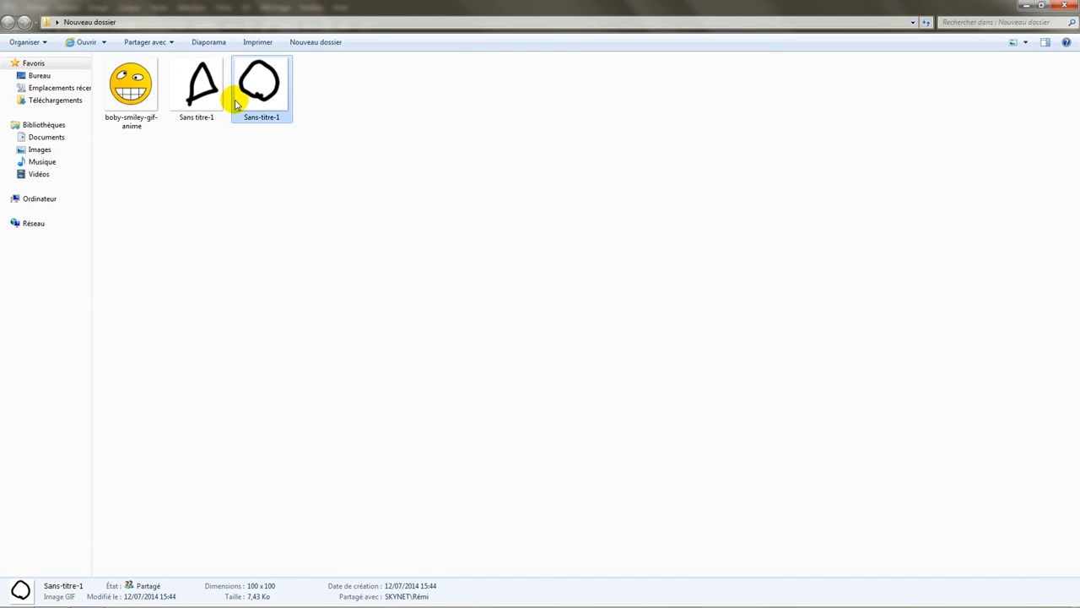
pyautogui.click(222, 102)
pyautogui.click(263, 100)
pyautogui.doubleClick(264, 100)
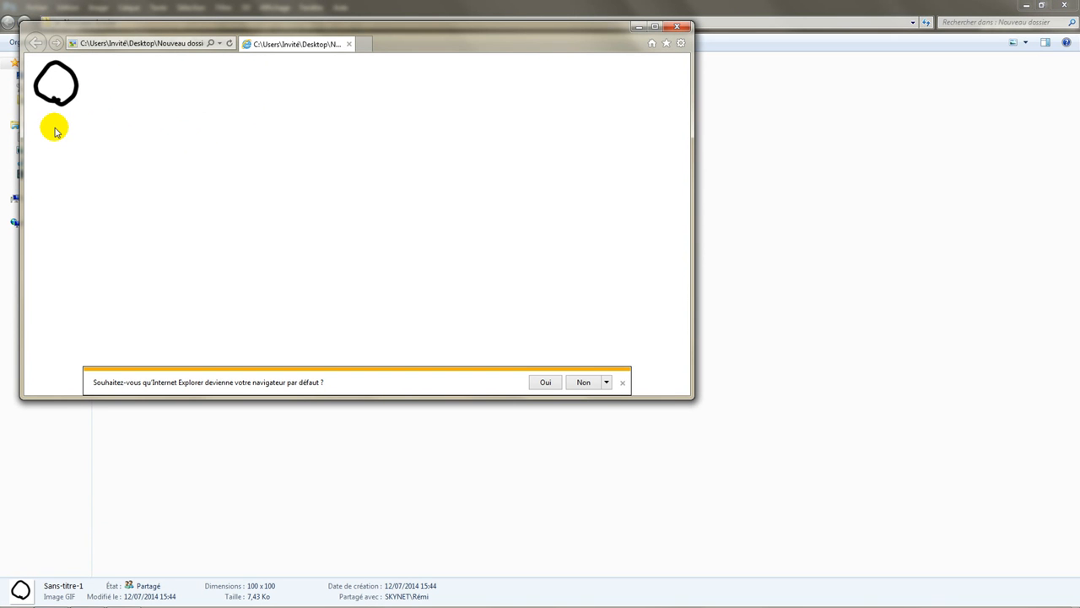
pyautogui.click(678, 27)
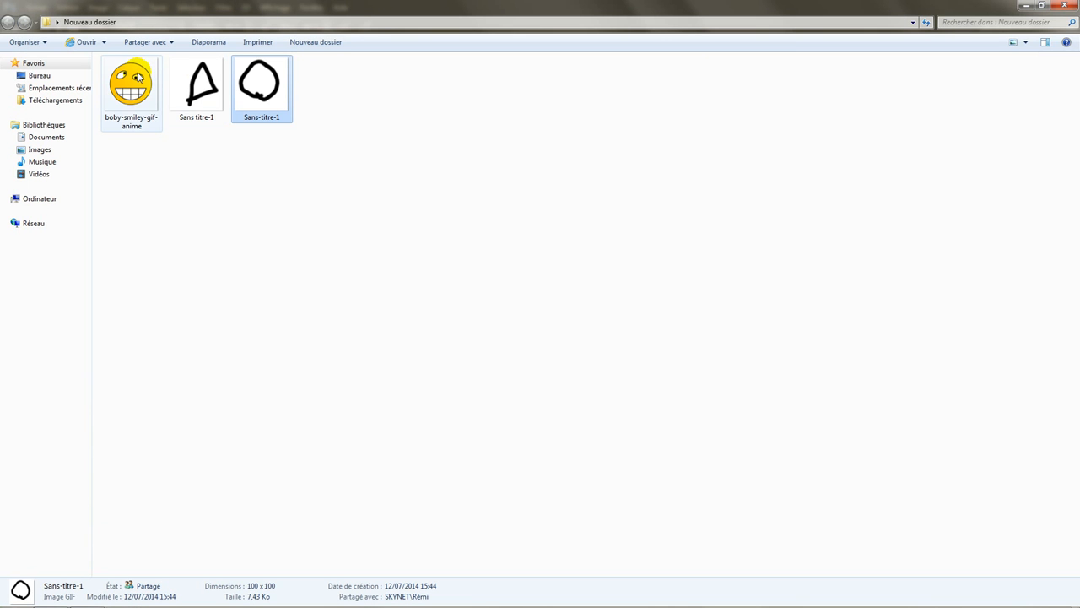
# - Switch back to Photoshop and close the Sans titre-1 document without saving its changes
pyautogui.moveTo(138, 77)
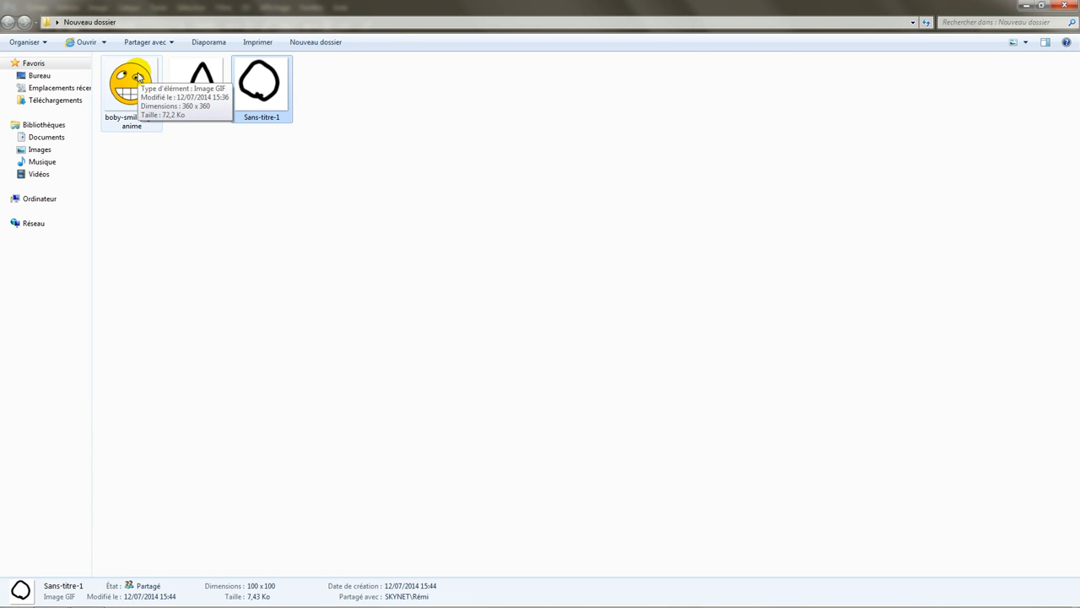
pyautogui.click(139, 77)
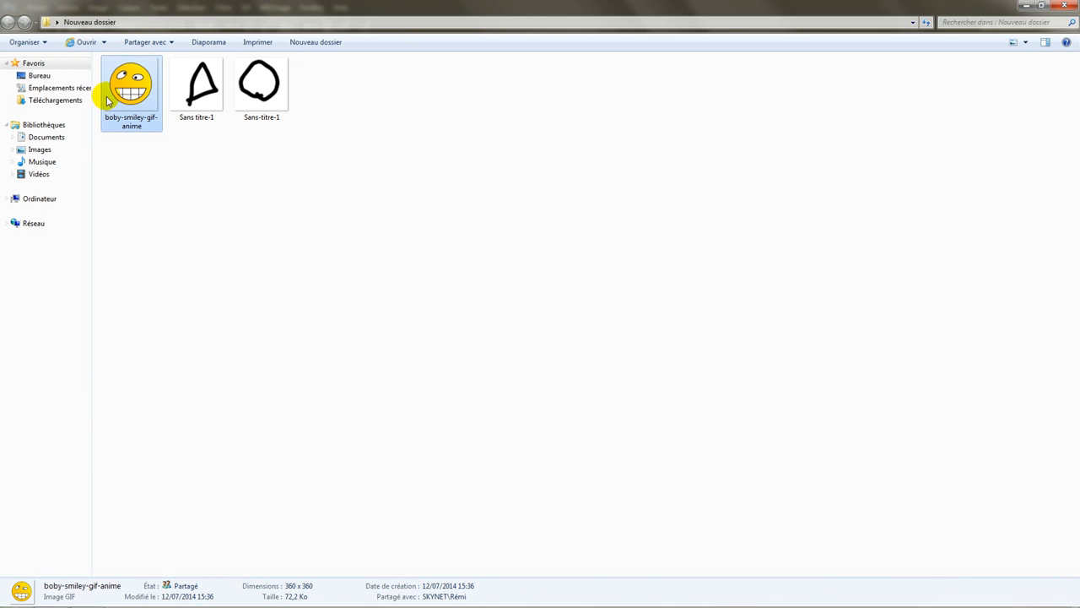
pyautogui.click(86, 596)
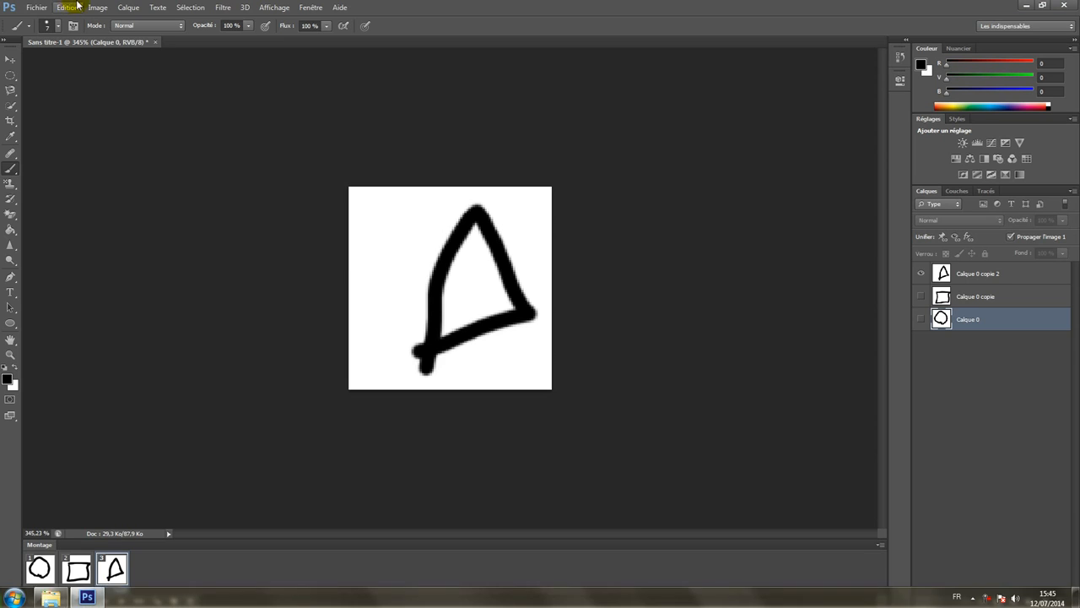
pyautogui.click(156, 42)
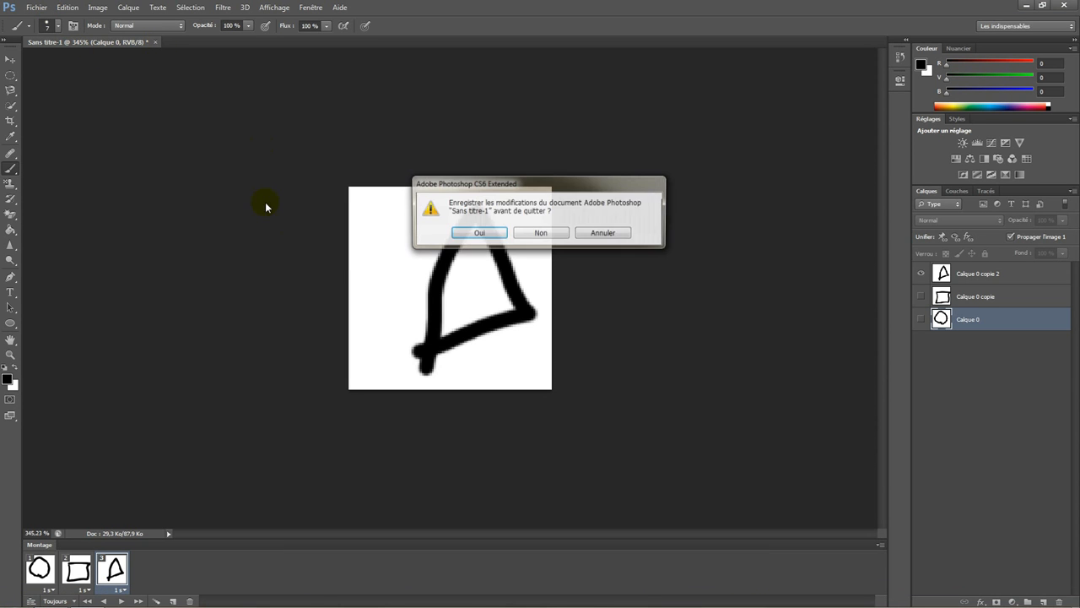
pyautogui.click(528, 233)
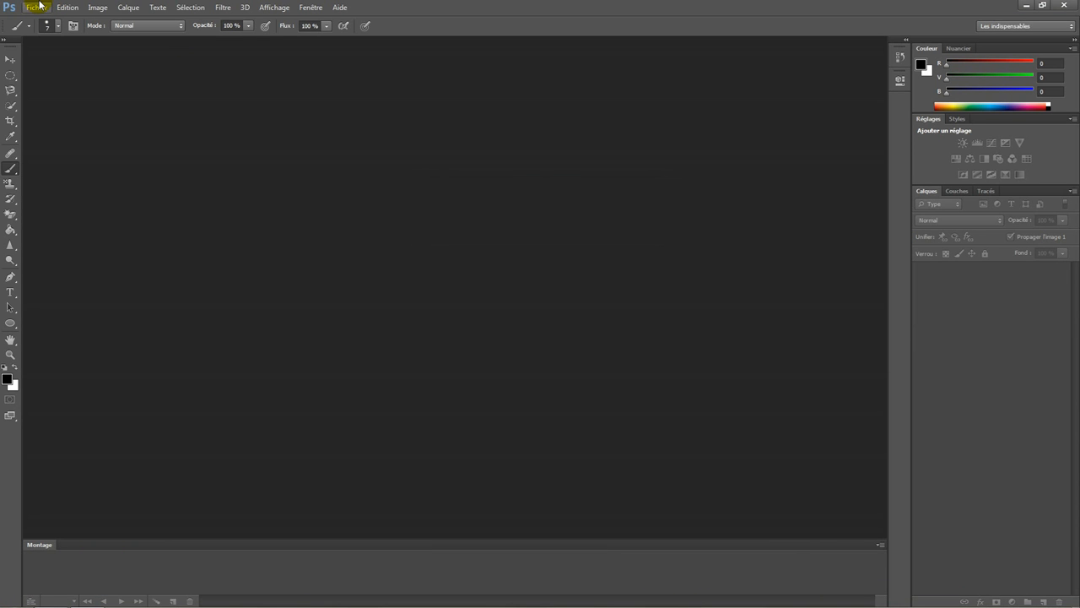
# - Open the existing animated GIF boby-smiley-gif-anime from the Nouveau dossier folder
pyautogui.click(37, 7)
pyautogui.click(52, 28)
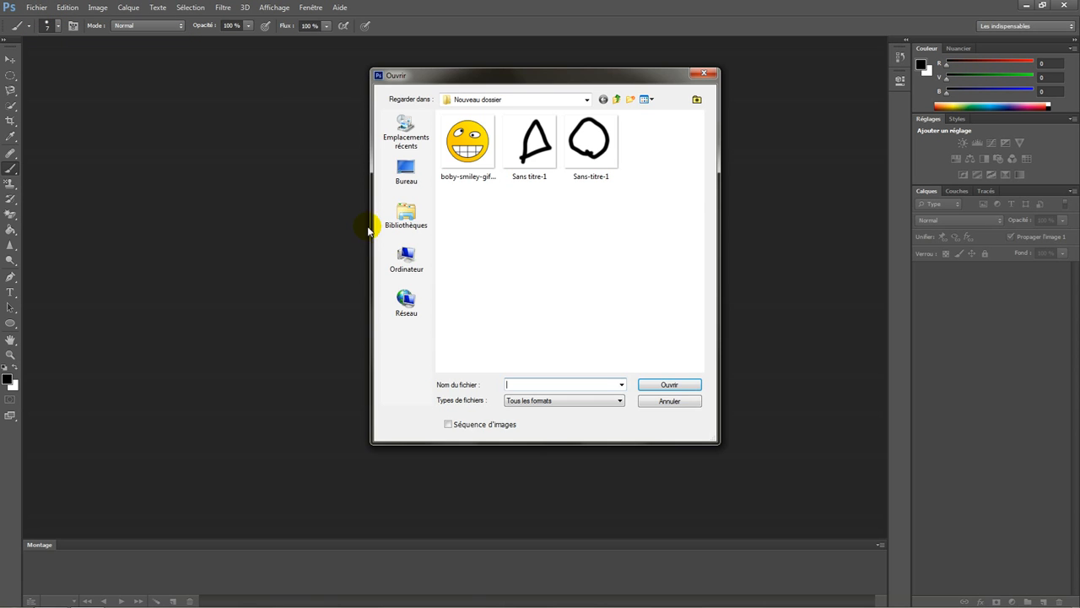
pyautogui.doubleClick(465, 156)
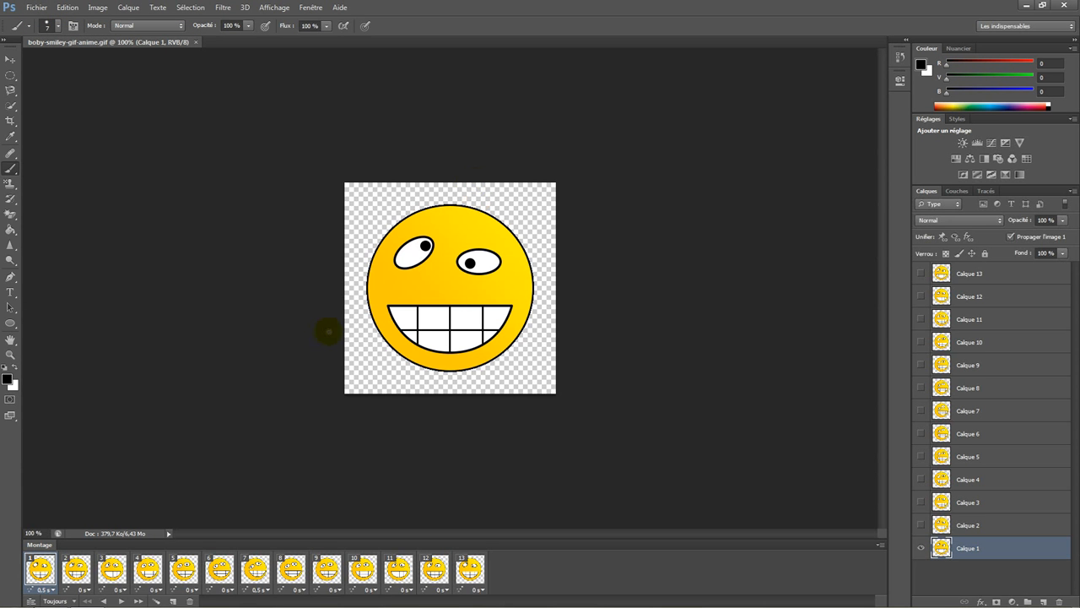
# - Examine the smiley animation frame by frame, from frame 2 through frame 10
pyautogui.moveTo(107, 590)
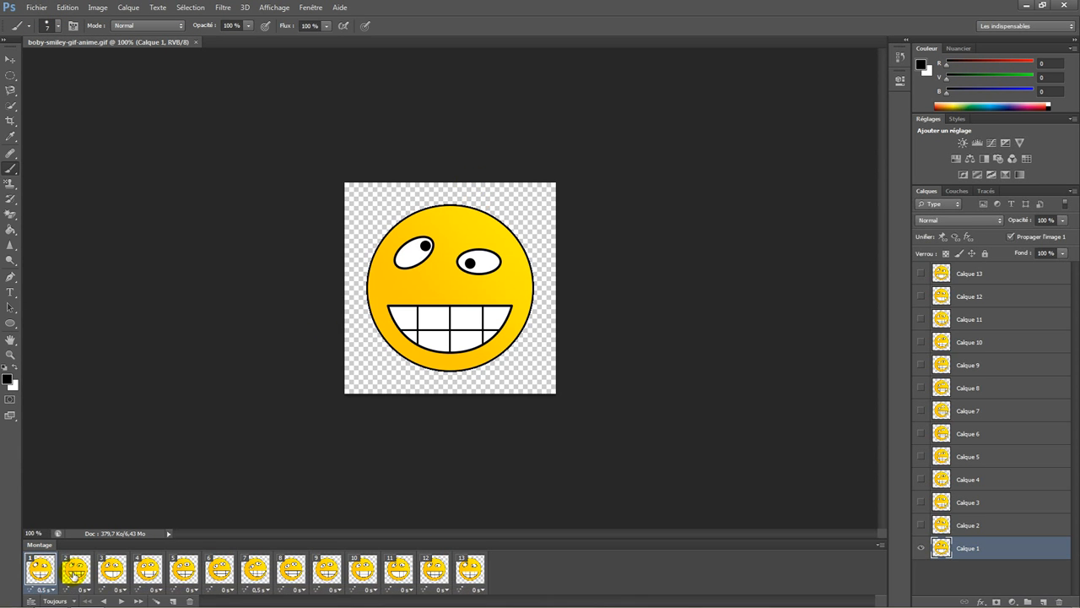
pyautogui.click(76, 569)
pyautogui.click(118, 570)
pyautogui.click(147, 571)
pyautogui.click(183, 571)
pyautogui.click(219, 570)
pyautogui.click(255, 571)
pyautogui.click(291, 570)
pyautogui.click(326, 570)
pyautogui.click(361, 571)
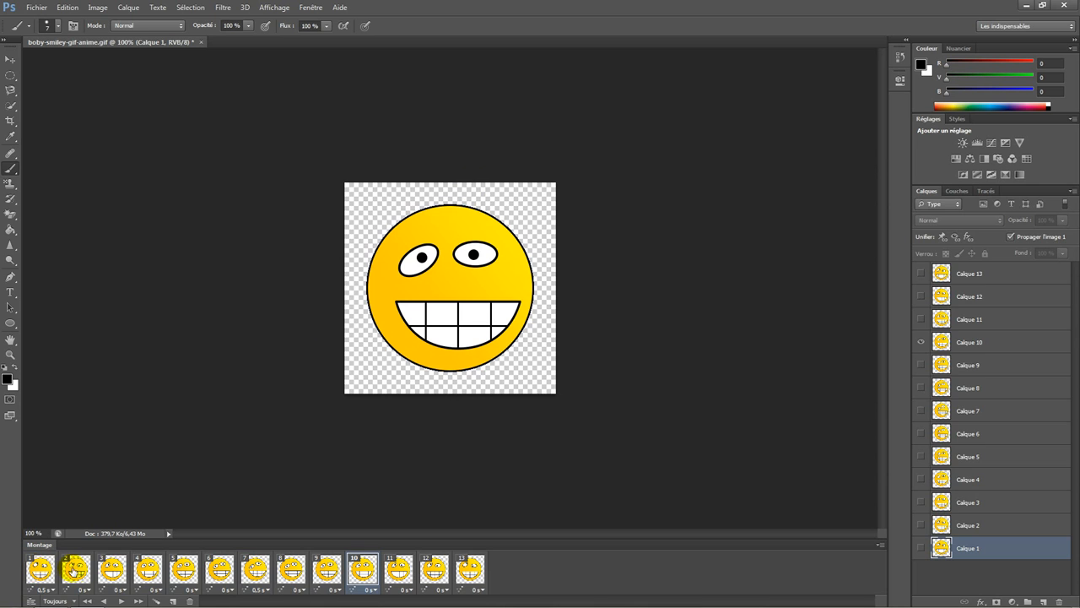
# - In frame 3, fill the second tooth of the upper row with black on layer Calque 3 using the Paint Bucket
pyautogui.click(111, 567)
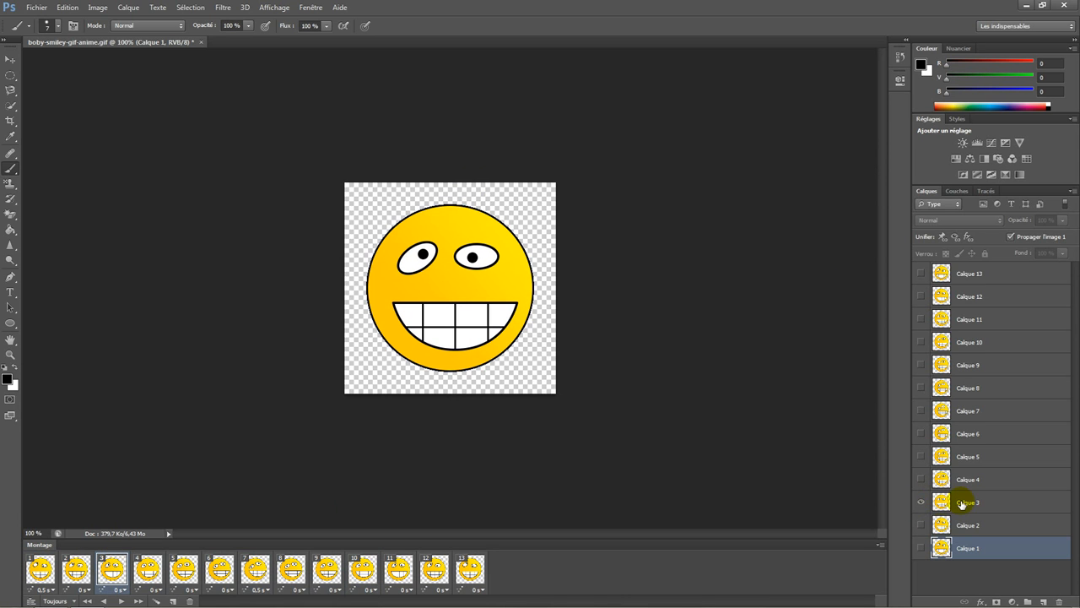
pyautogui.click(962, 504)
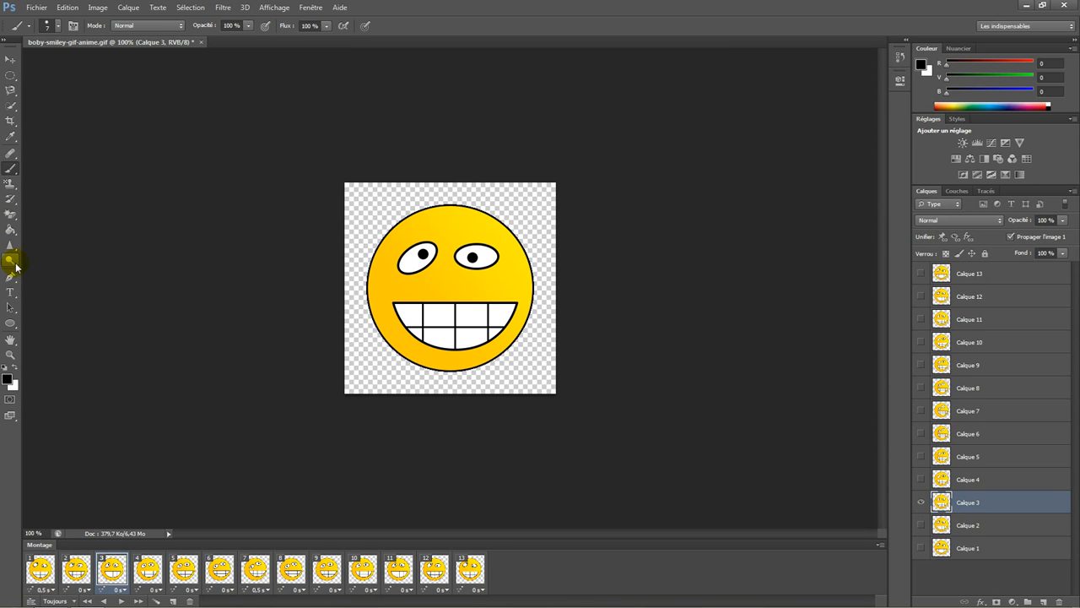
pyautogui.click(10, 230)
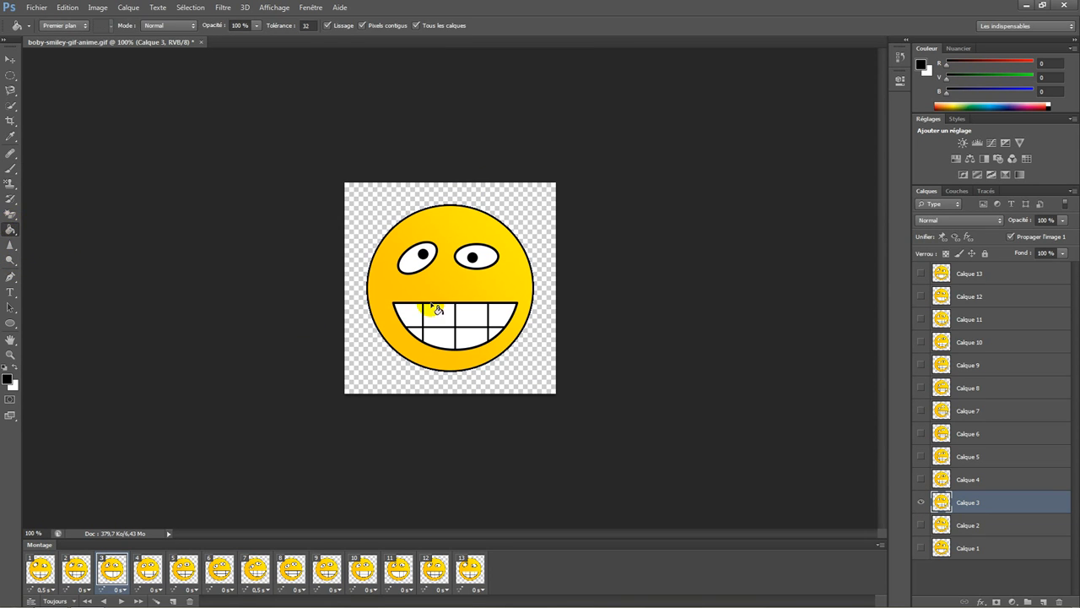
pyautogui.click(435, 314)
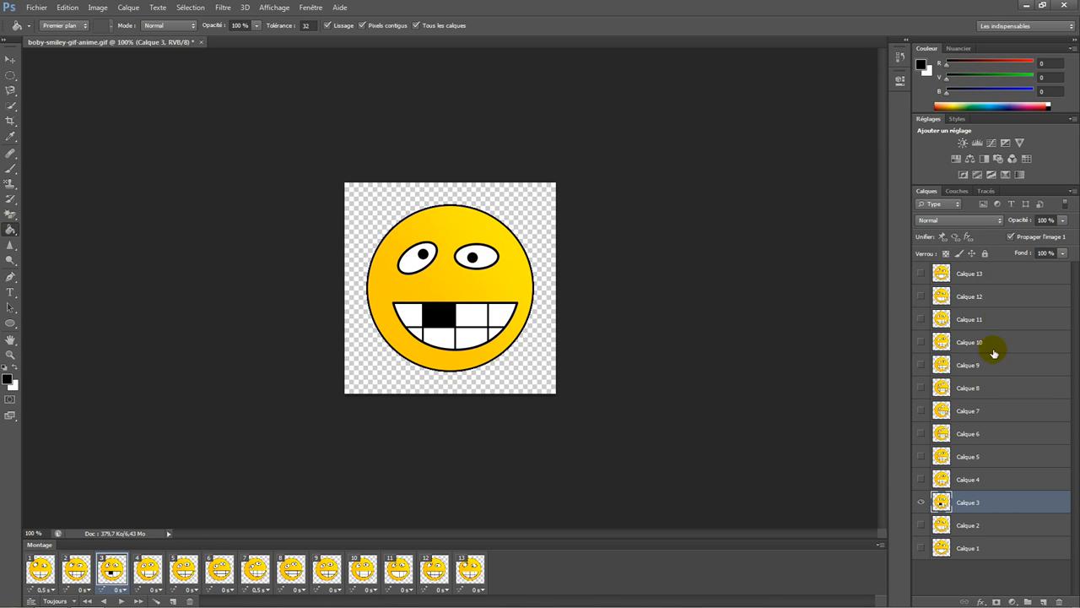
# - In frame 1, fill the second upper tooth with black on layer Calque 1
pyautogui.click(957, 271)
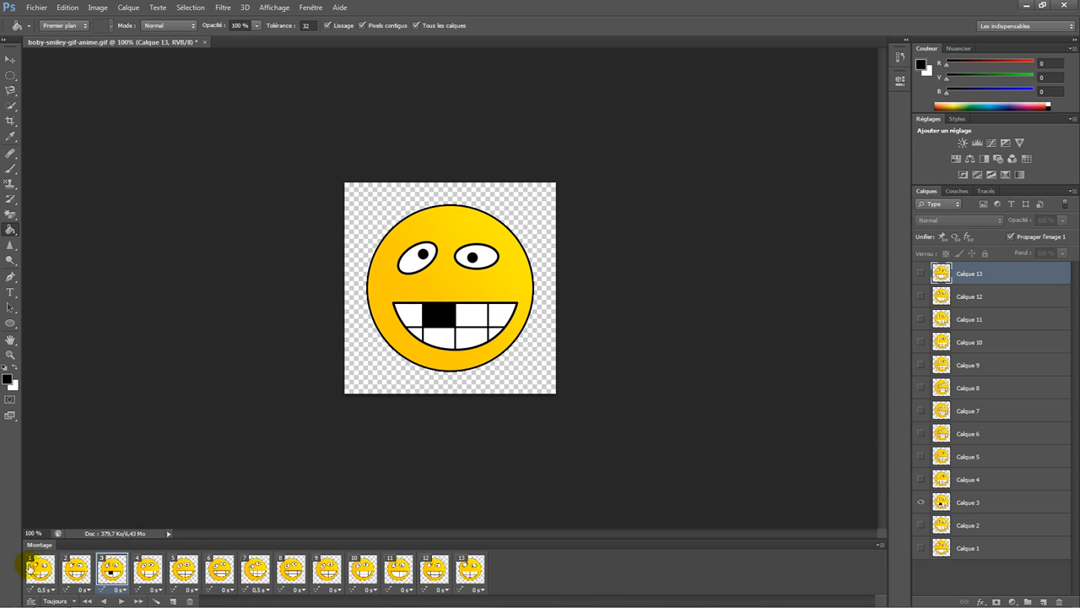
pyautogui.click(35, 568)
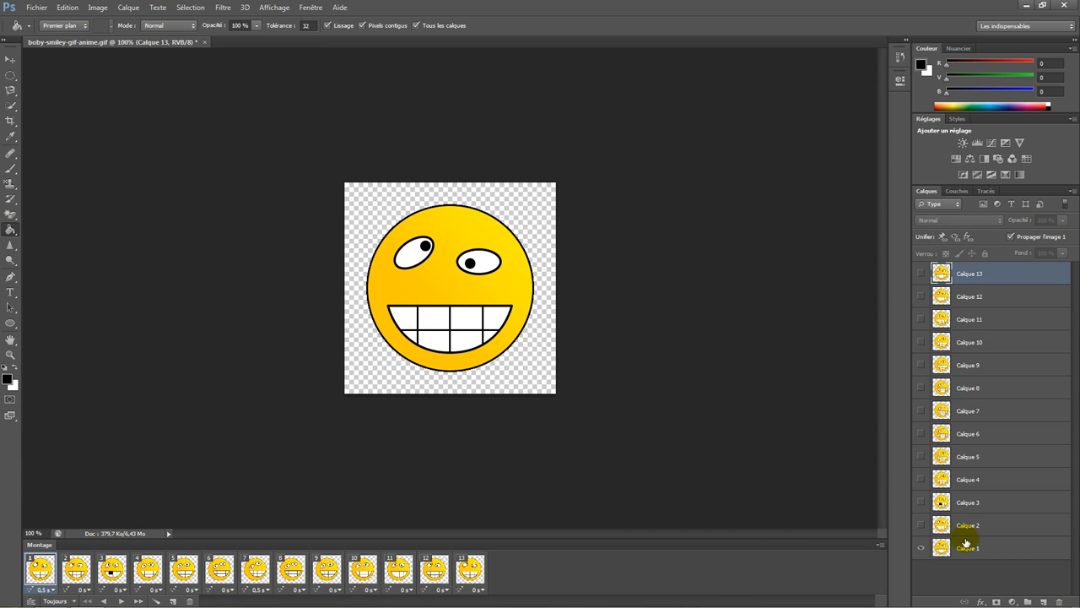
pyautogui.click(965, 545)
pyautogui.click(445, 319)
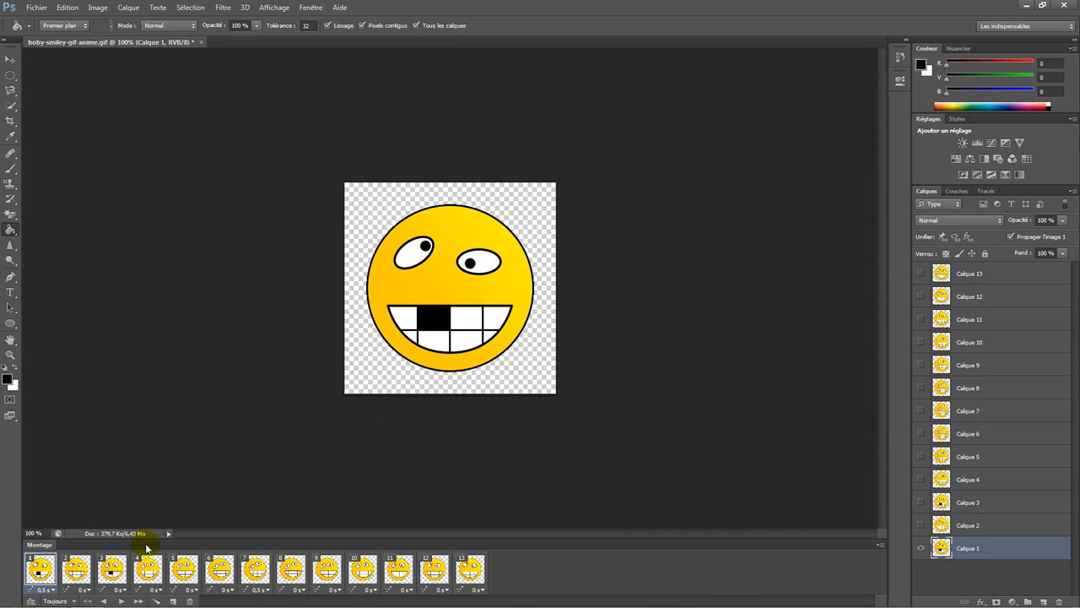
# - Fill the second upper tooth with black on layer Calque 2 in frame 2, and play the animation
pyautogui.click(77, 570)
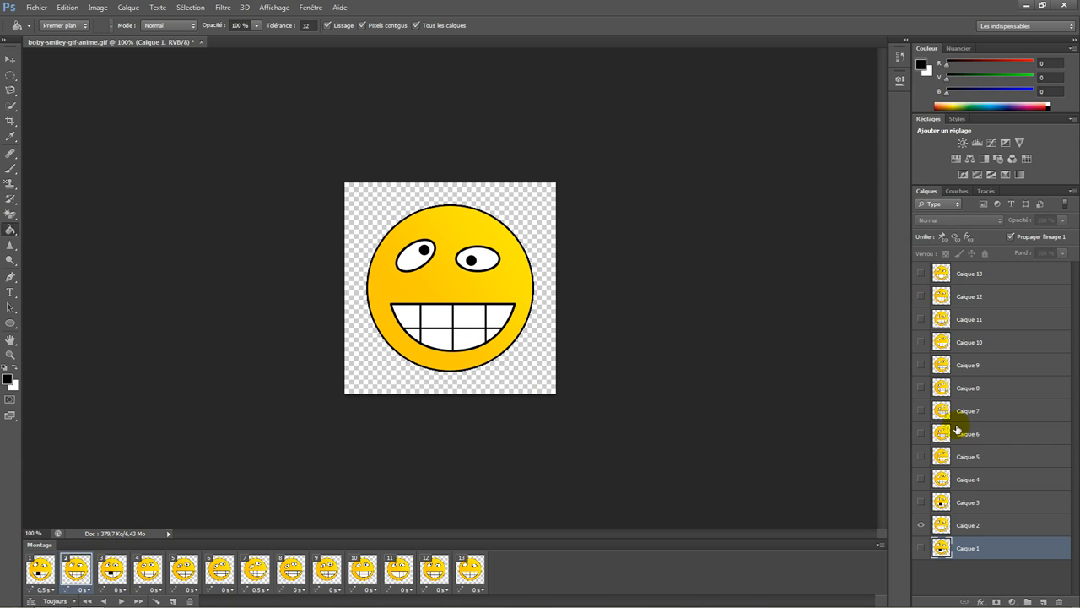
pyautogui.click(949, 525)
pyautogui.click(439, 314)
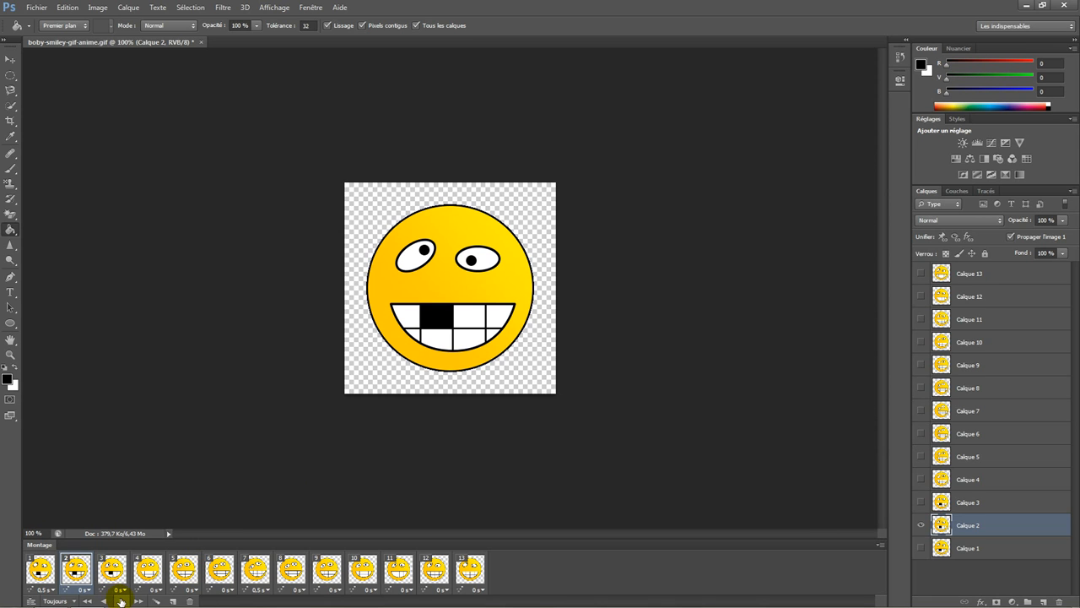
pyautogui.click(121, 601)
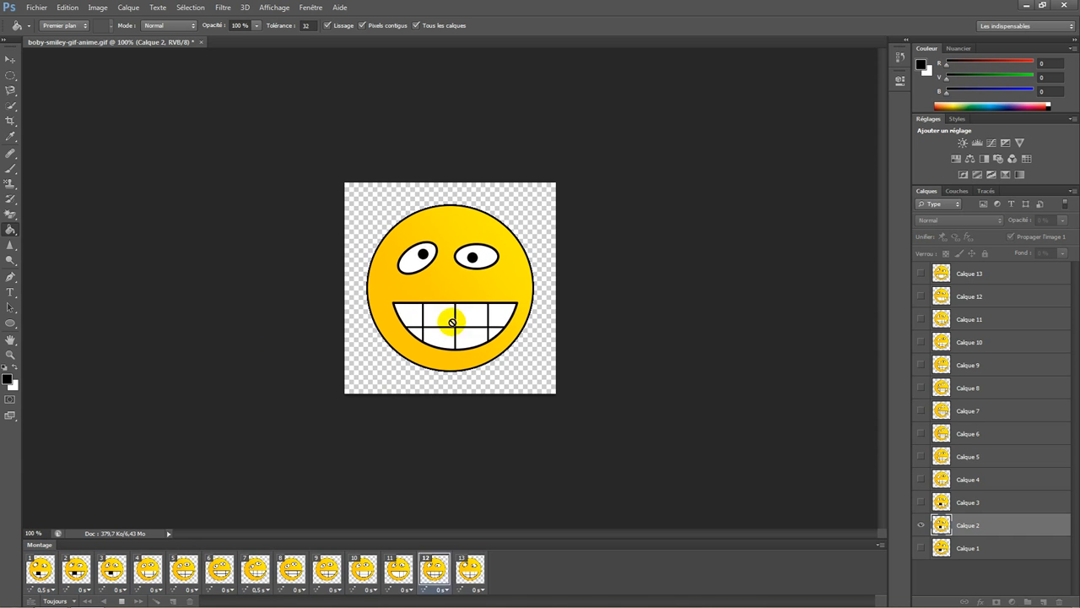
# - Export the animation for the web as a GIF, replacing the existing boby-smiley-gif-anime file in Nouveau dossier
pyautogui.click(36, 8)
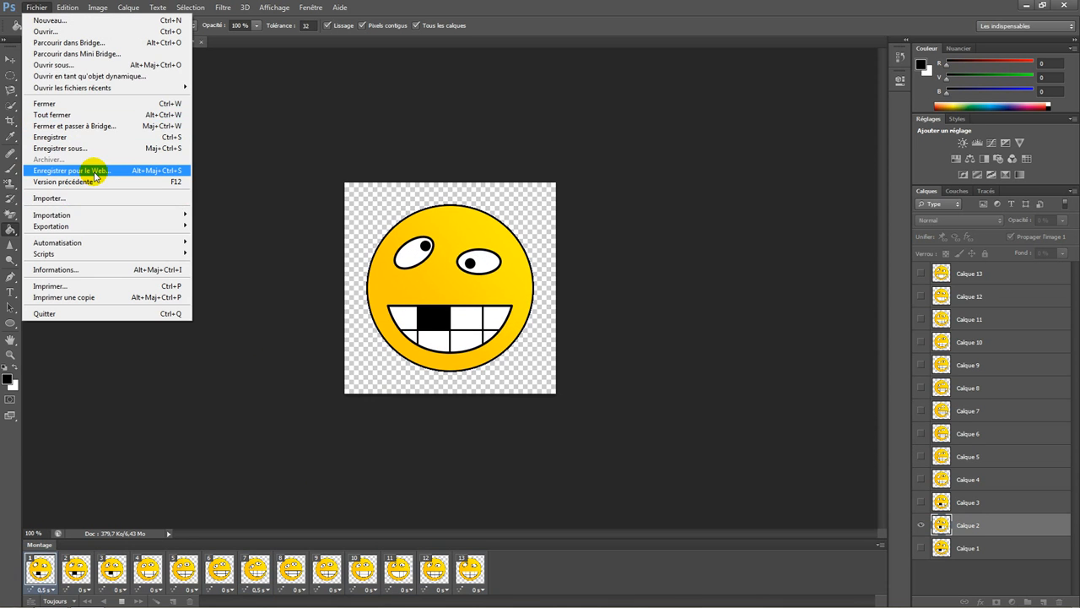
pyautogui.click(88, 170)
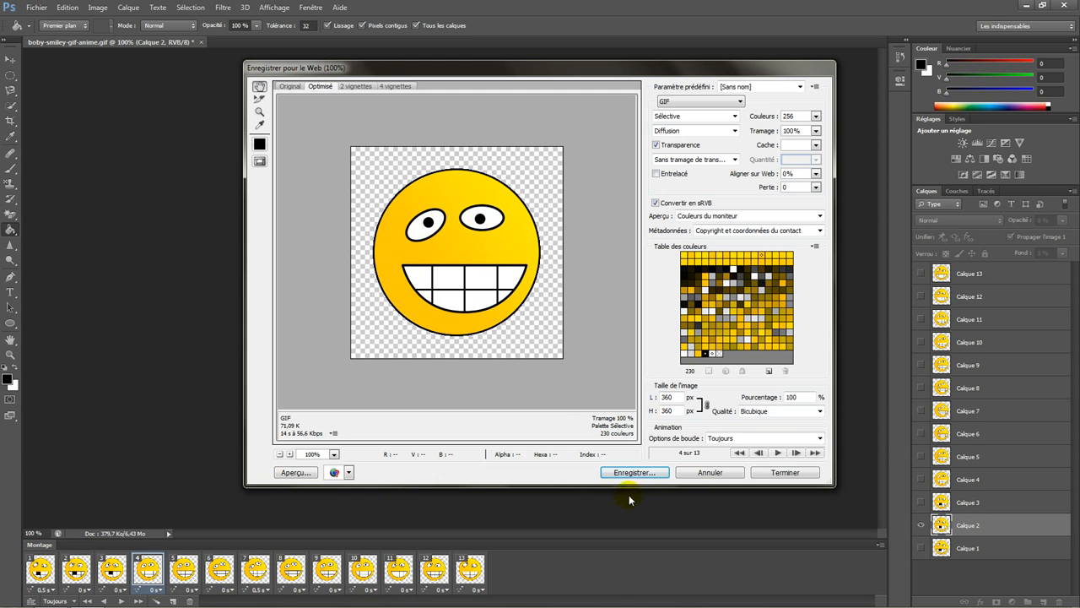
pyautogui.click(635, 472)
pyautogui.click(346, 159)
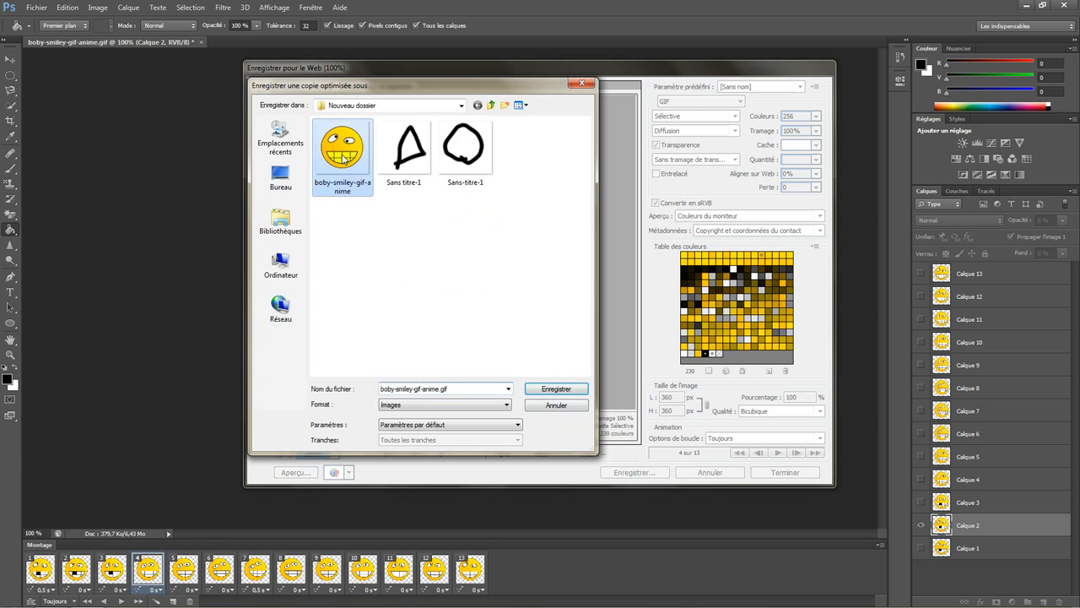
pyautogui.doubleClick(346, 159)
pyautogui.click(600, 302)
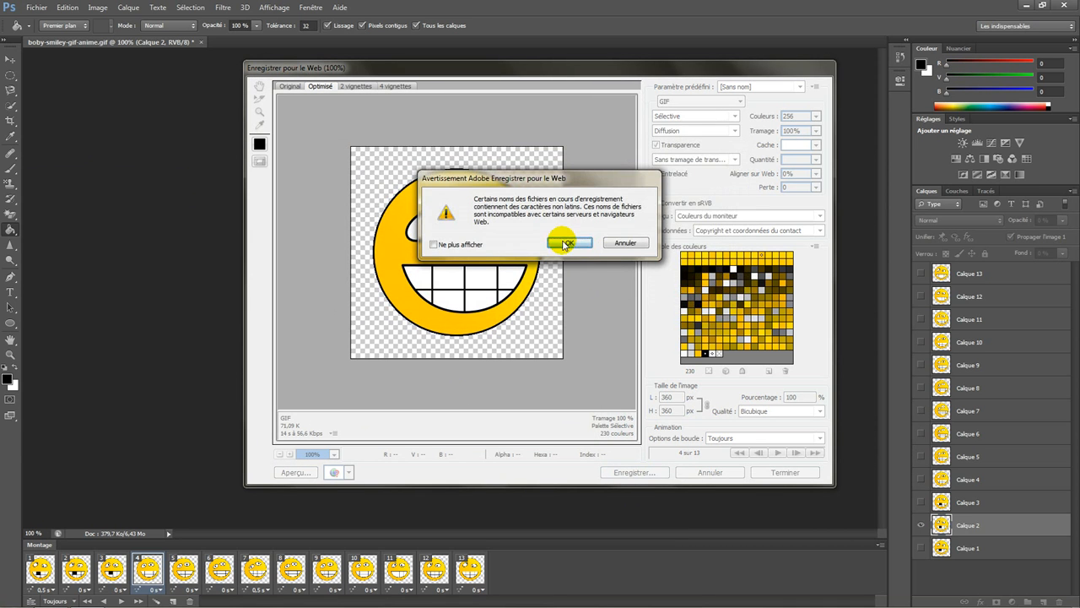
pyautogui.click(632, 243)
# - Switch to Windows Explorer and open the exported boby-smiley-gif-anime GIF to check its playback, then close the viewer
pyautogui.click(51, 601)
pyautogui.click(135, 95)
pyautogui.doubleClick(135, 96)
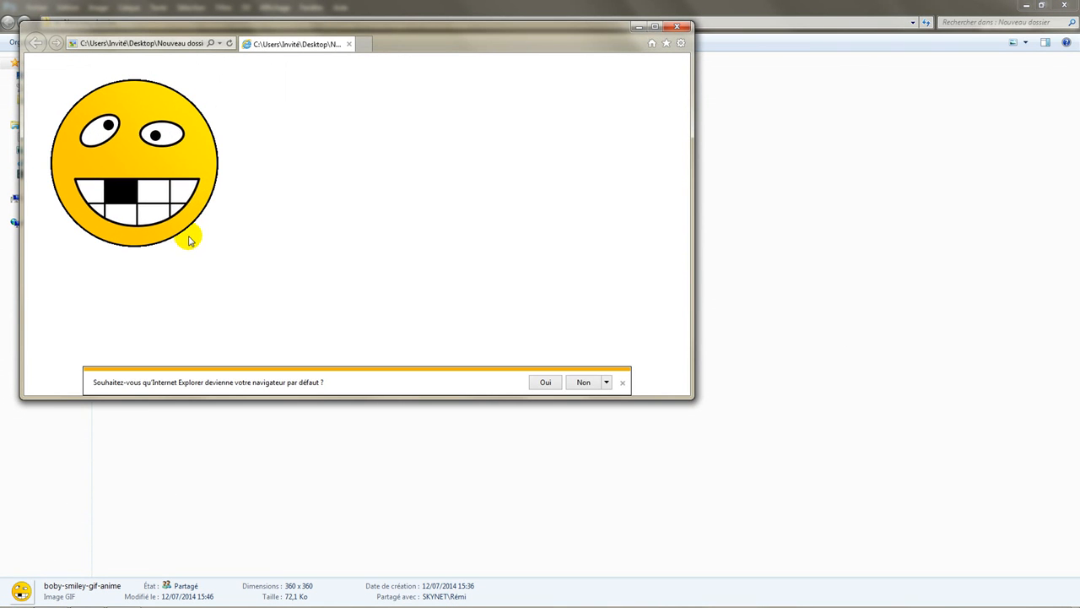
pyautogui.click(676, 26)
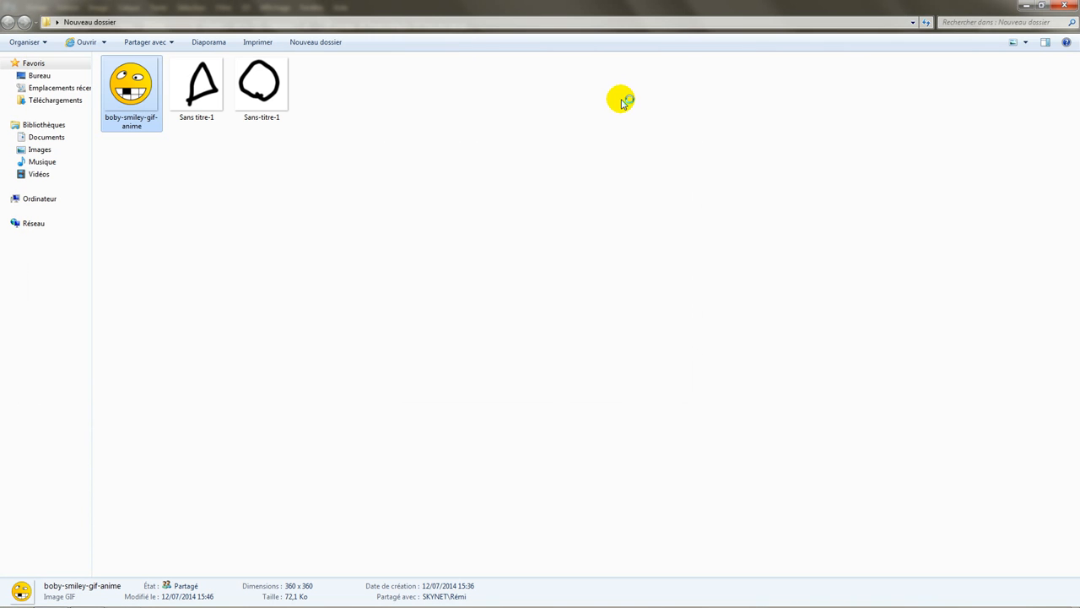